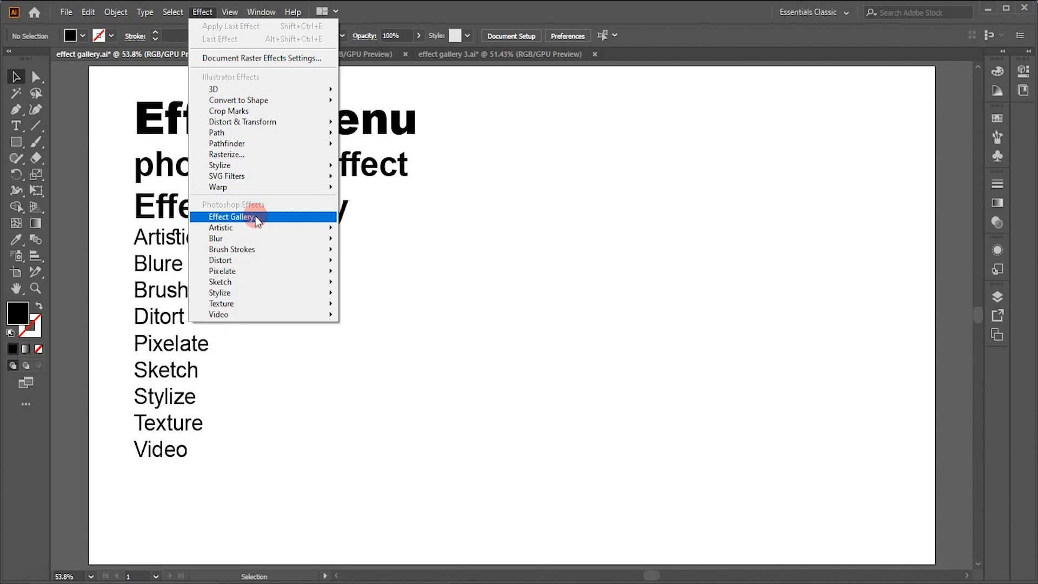
Step: Open the Effect Gallery in effect gallery 2.ai and review the Artistic, Brush Strokes and Distort categories
click(255, 215)
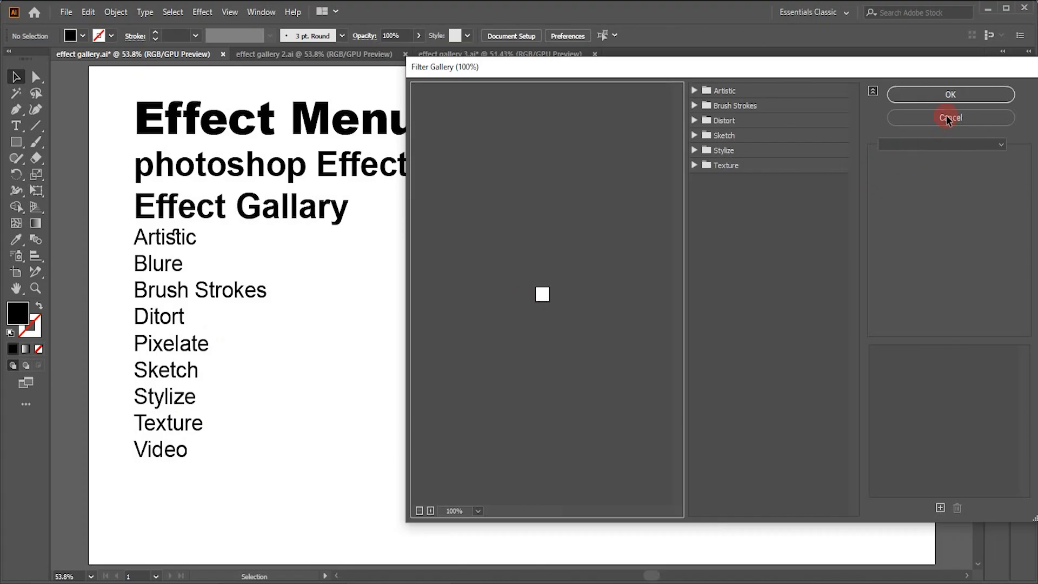
click(945, 117)
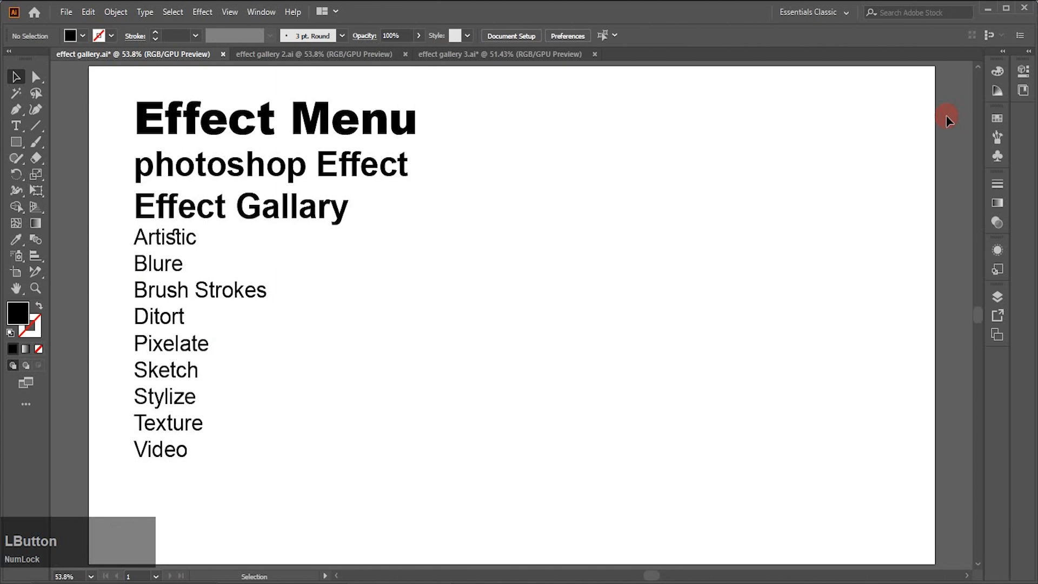
click(331, 57)
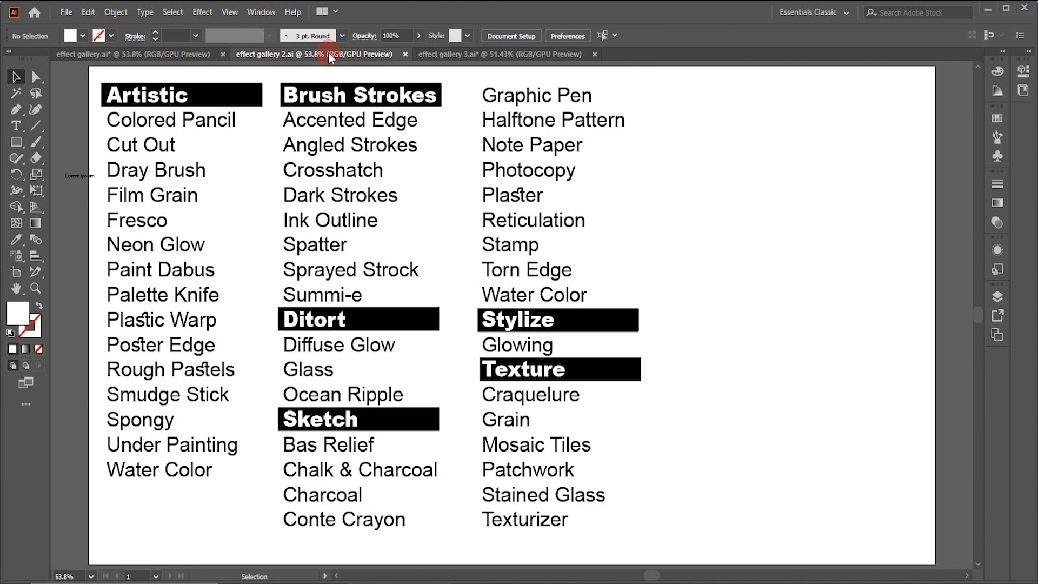
click(199, 12)
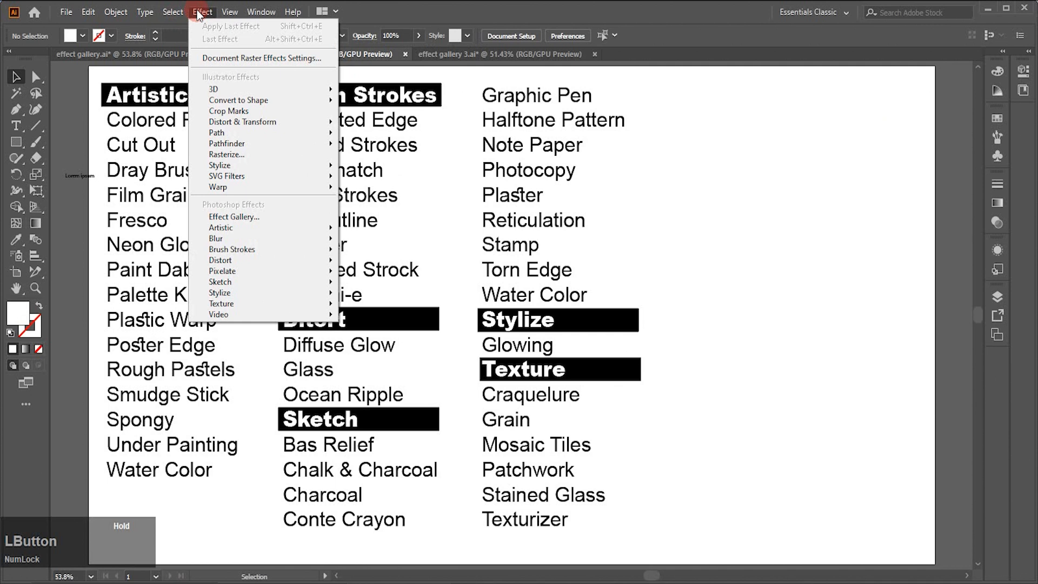
click(253, 219)
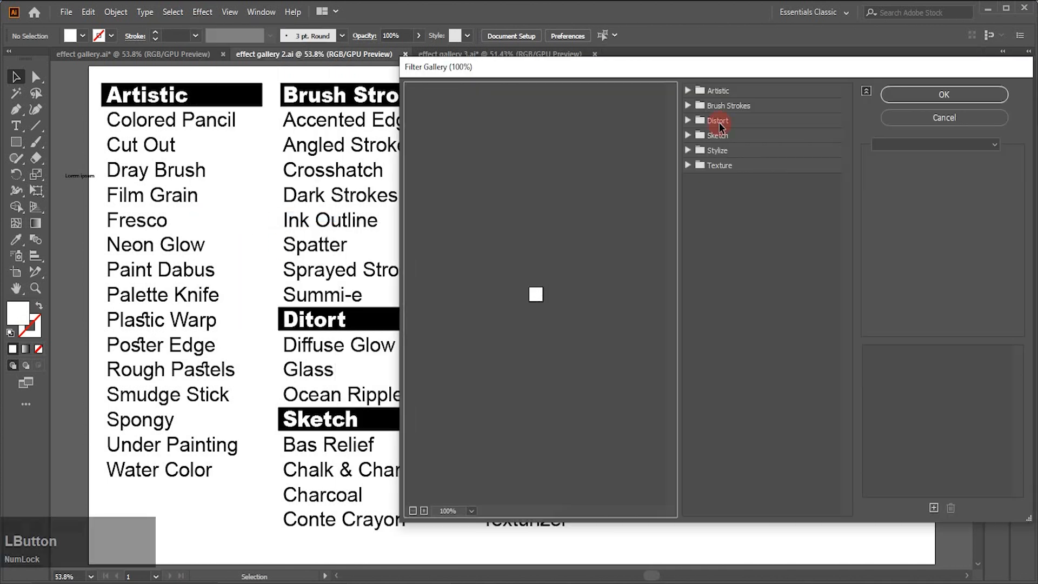
click(687, 91)
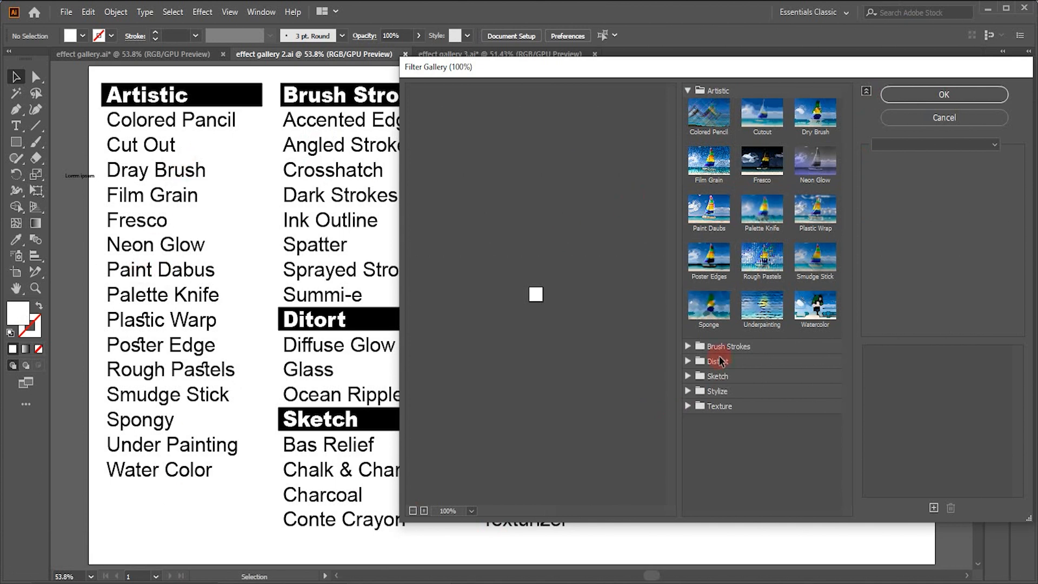
click(683, 91)
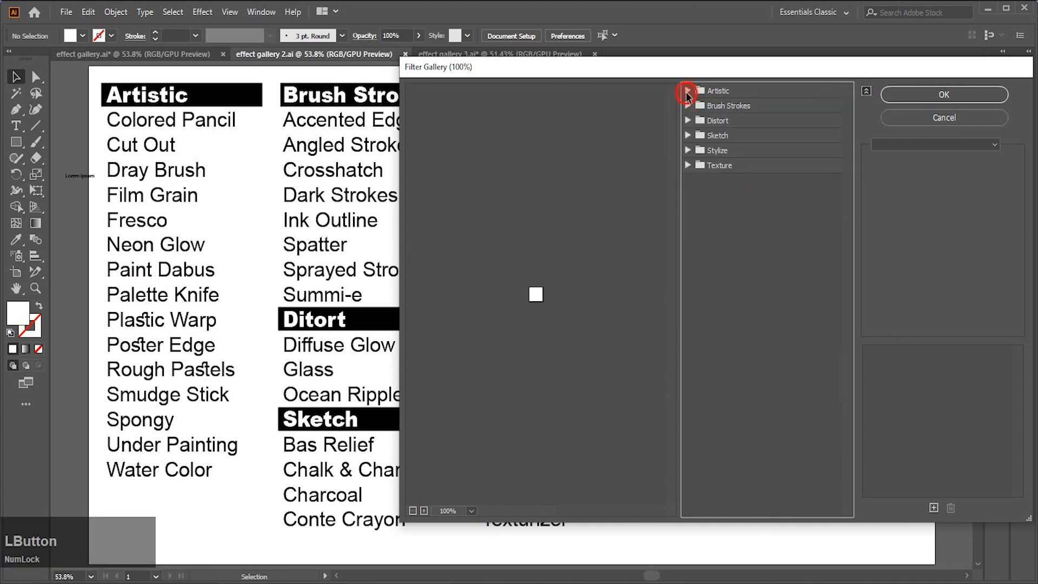
click(689, 105)
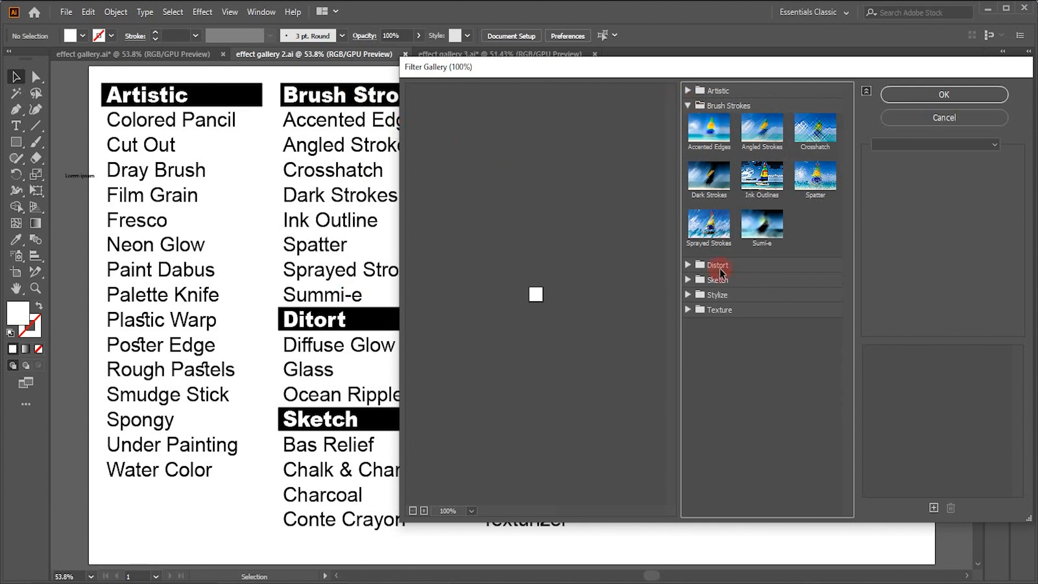
click(688, 266)
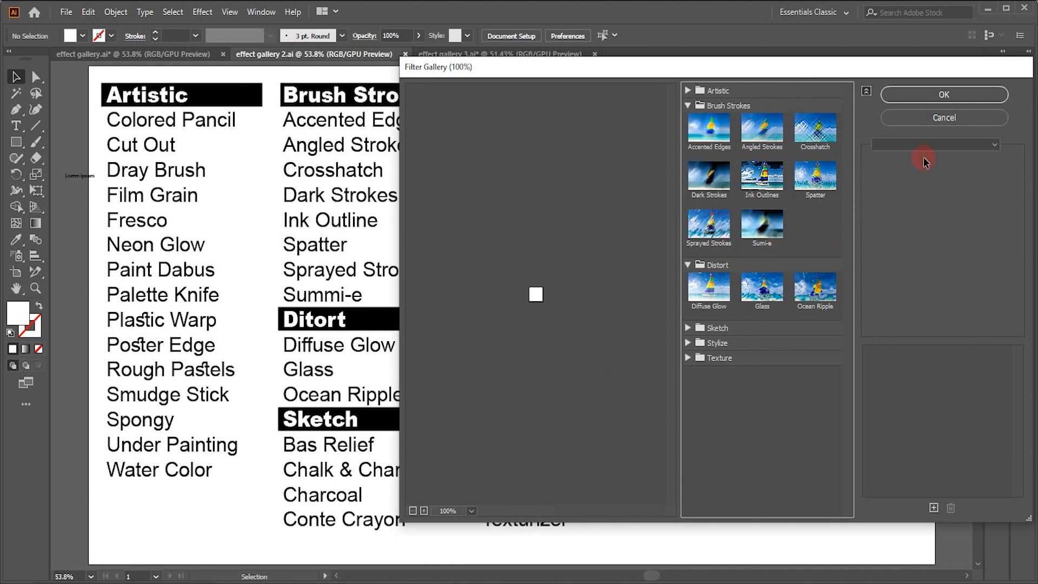
Step: Collapse and restore the gallery's effect thumbnails, check the preview zoom options, and close the gallery without applying anything
click(866, 93)
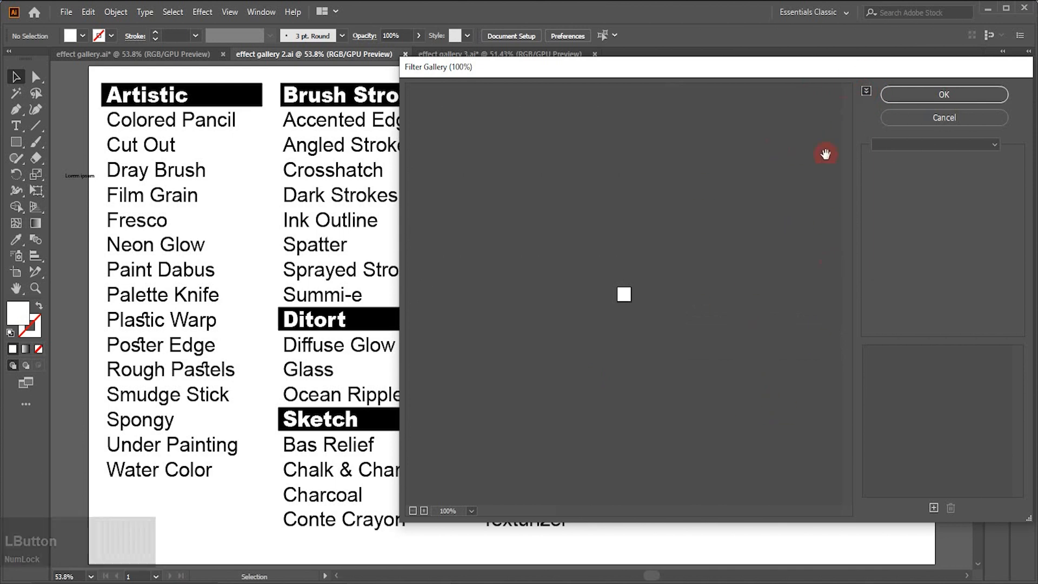
click(866, 93)
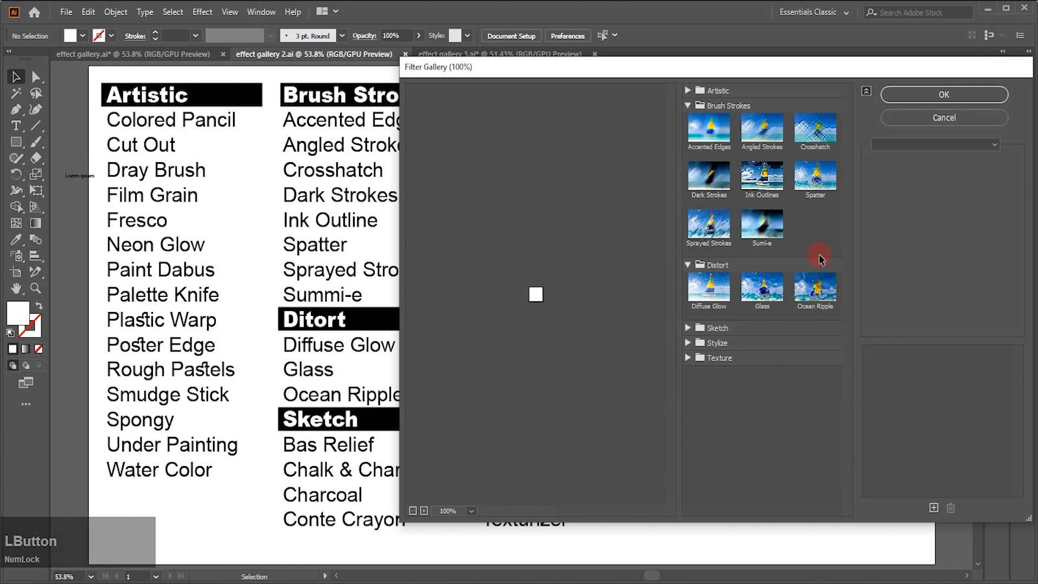
click(481, 525)
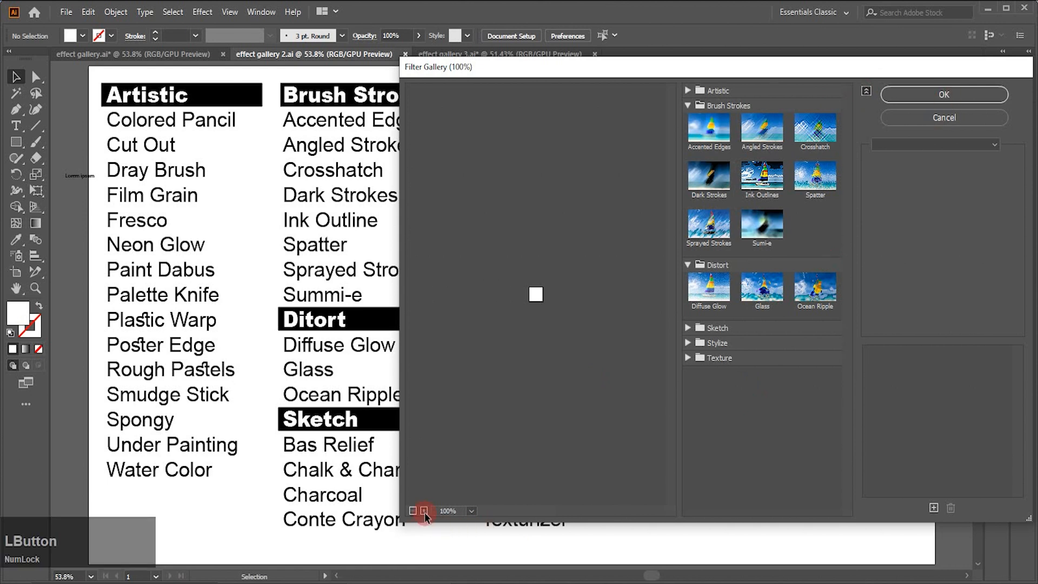
click(472, 512)
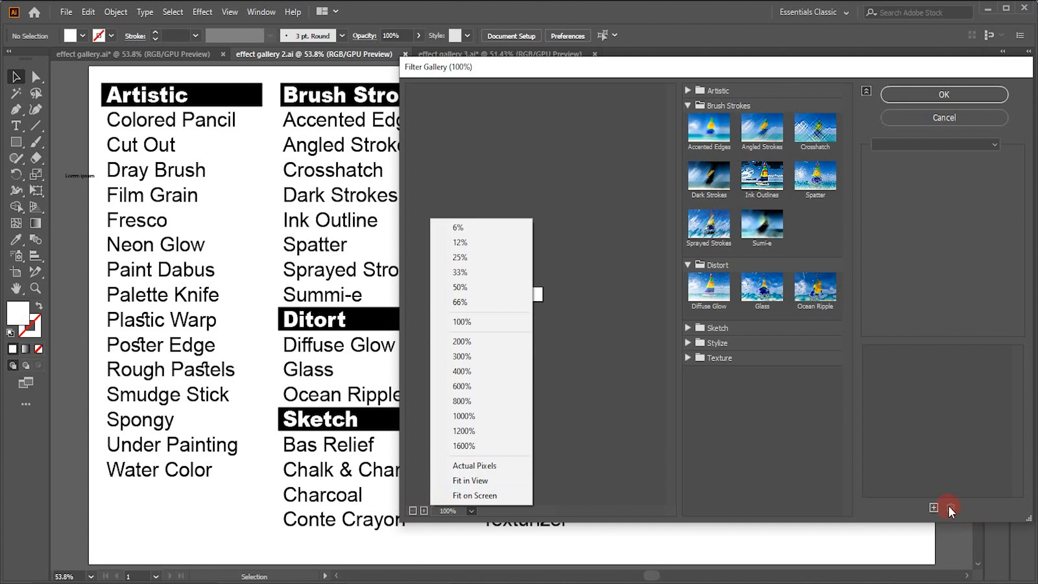
click(983, 117)
click(982, 116)
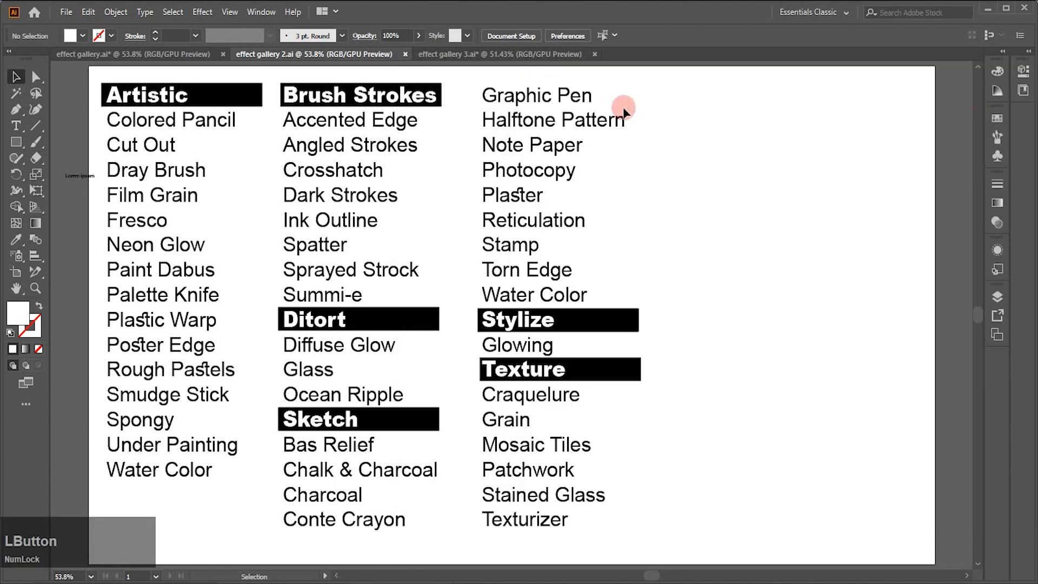
Step: In effect gallery 3.ai, center the portrait photo and the gradient rectangle on each other horizontally and vertically
click(432, 58)
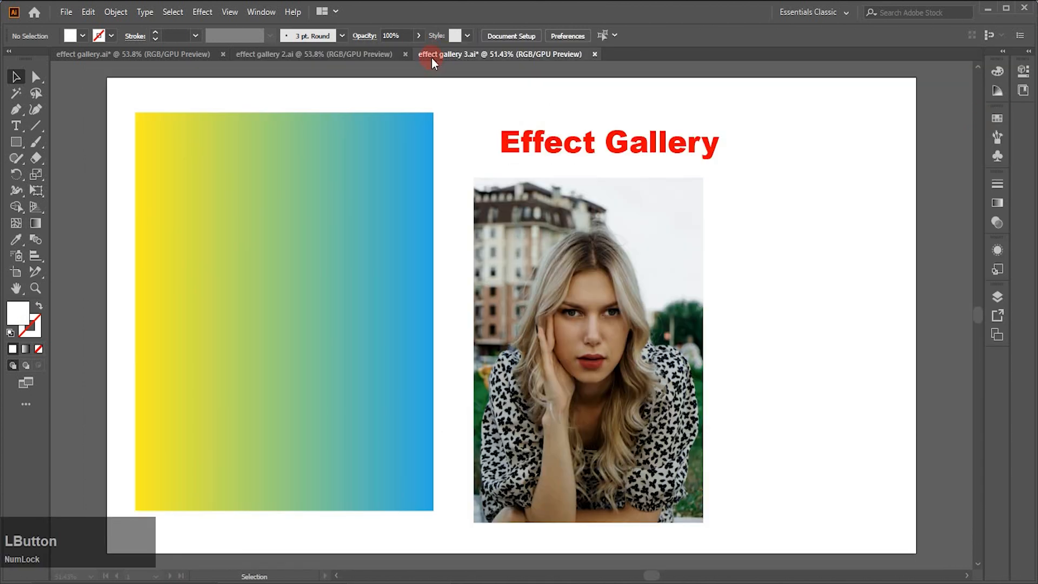
click(316, 293)
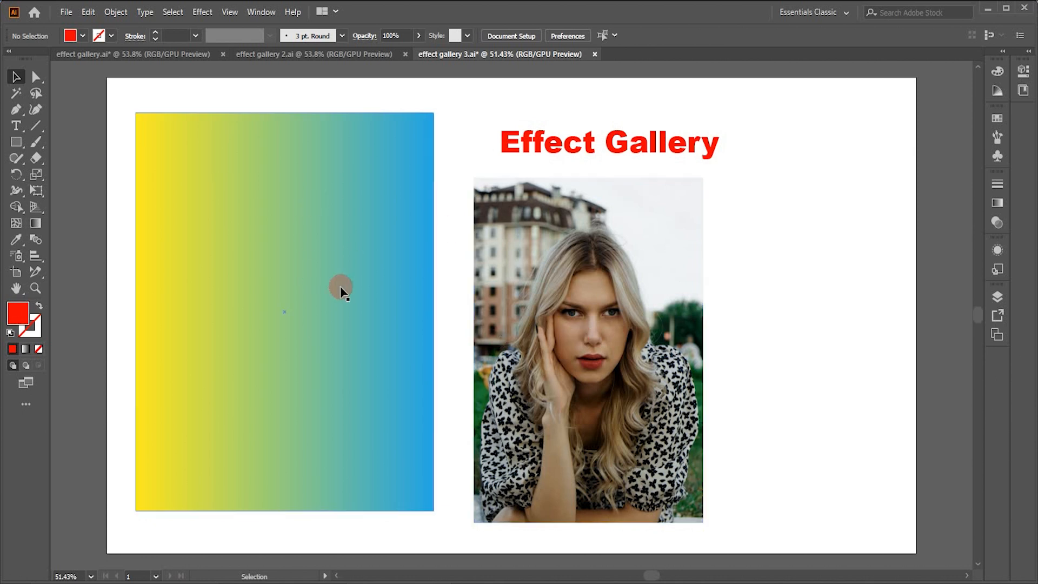
drag(125, 337, 694, 391)
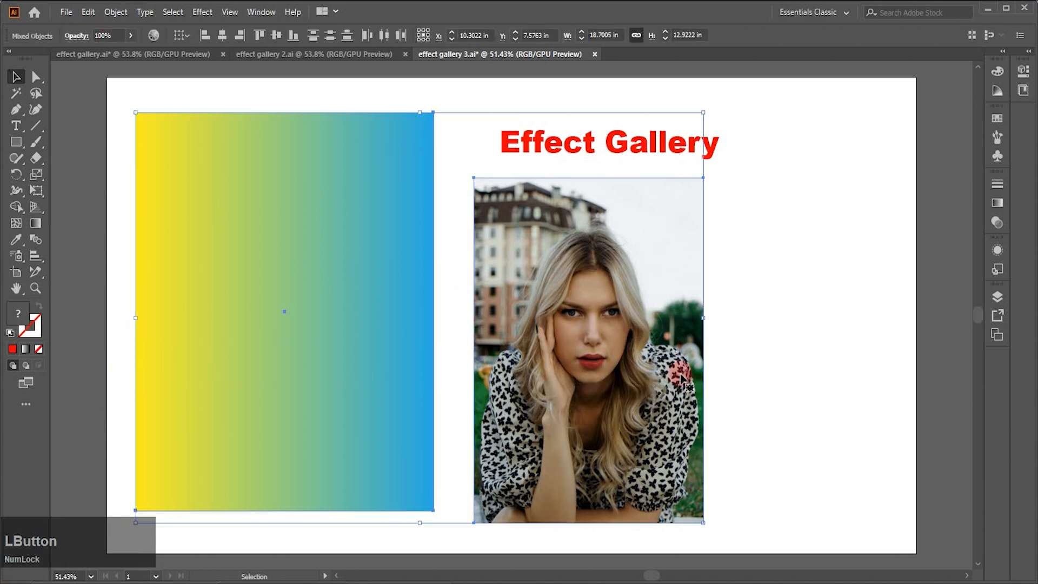
click(221, 35)
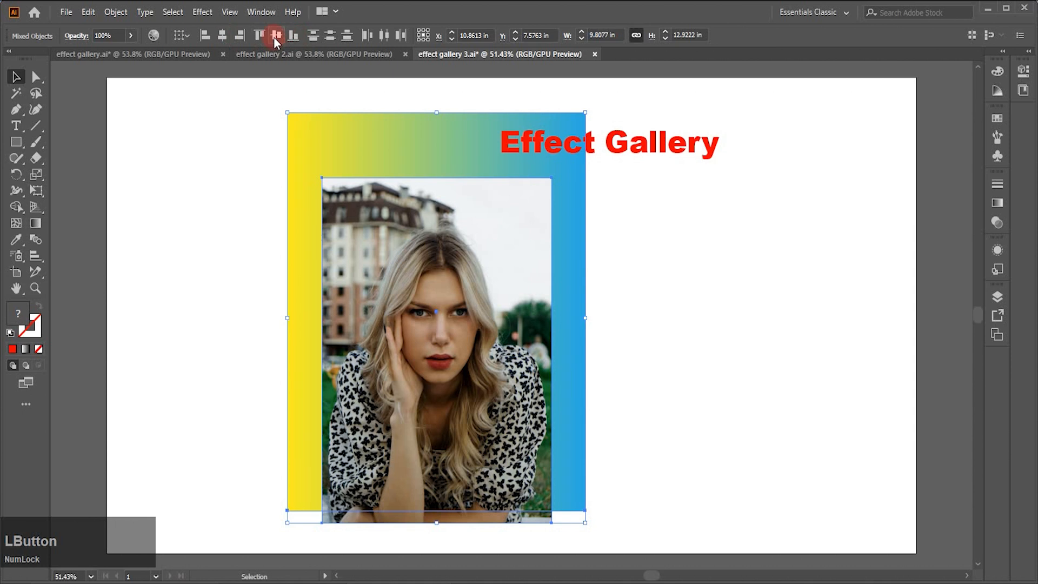
click(275, 37)
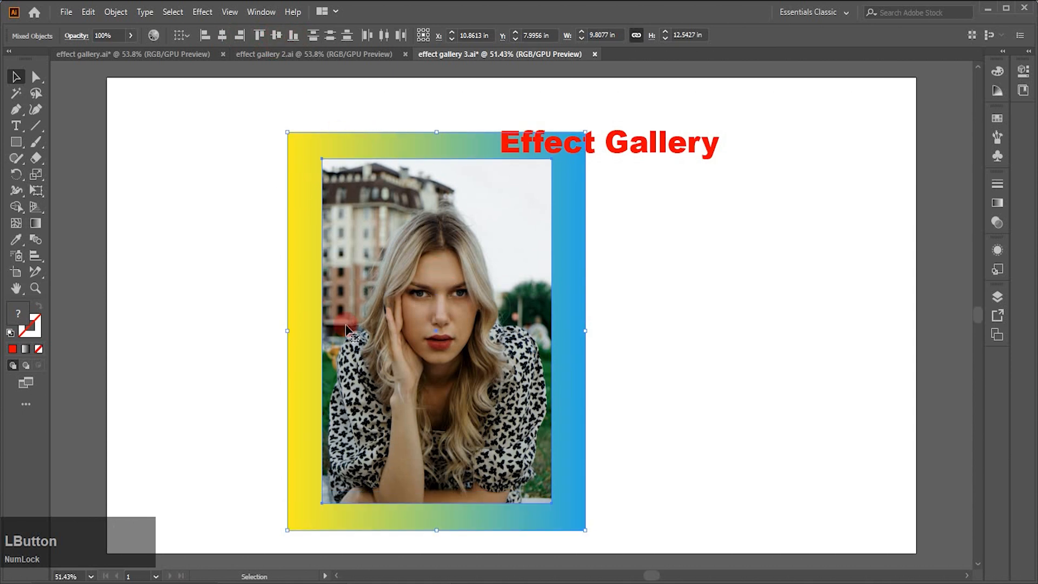
Step: Move the aligned photo and gradient to the artboard's left side and place the "Effect Gallery" title over the photo's upper part
drag(386, 331, 254, 317)
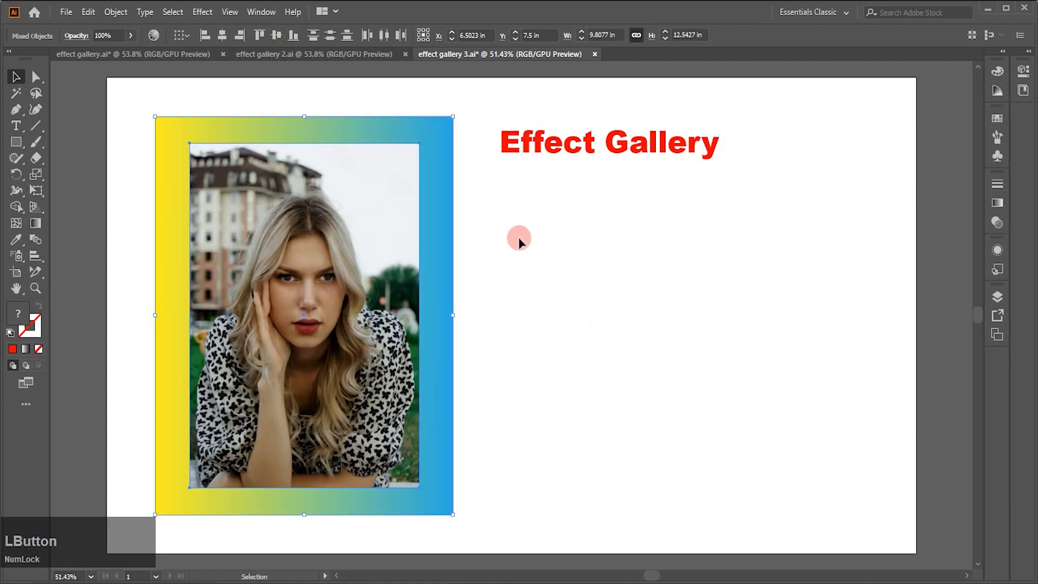
drag(591, 156, 289, 177)
Step: Try the Colored Pencil effect on the ungrouped gradient, photo and title, with the preview set to Fit on Screen
drag(130, 100, 485, 440)
click(202, 12)
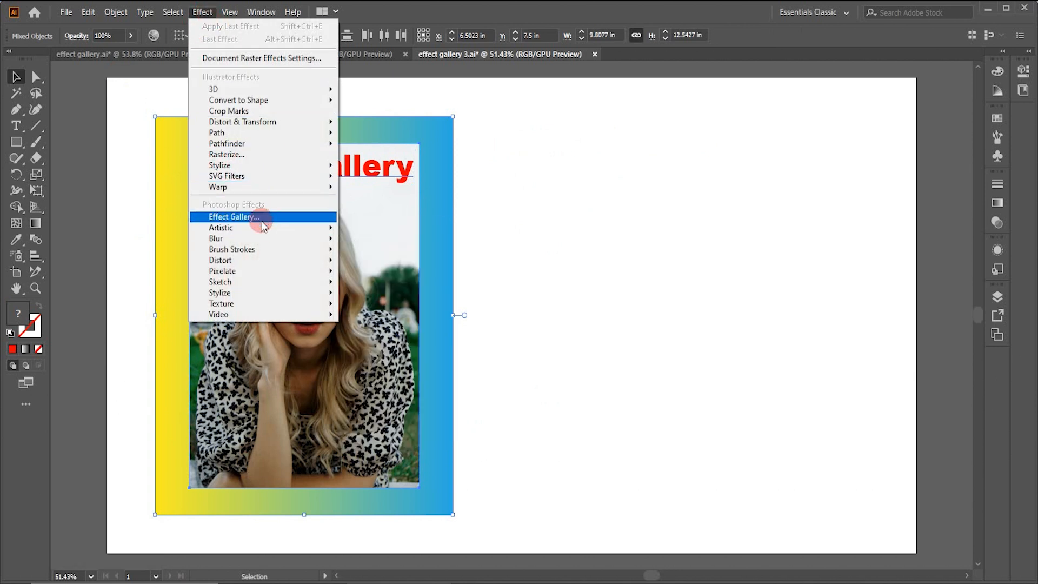
mouse_move(257, 227)
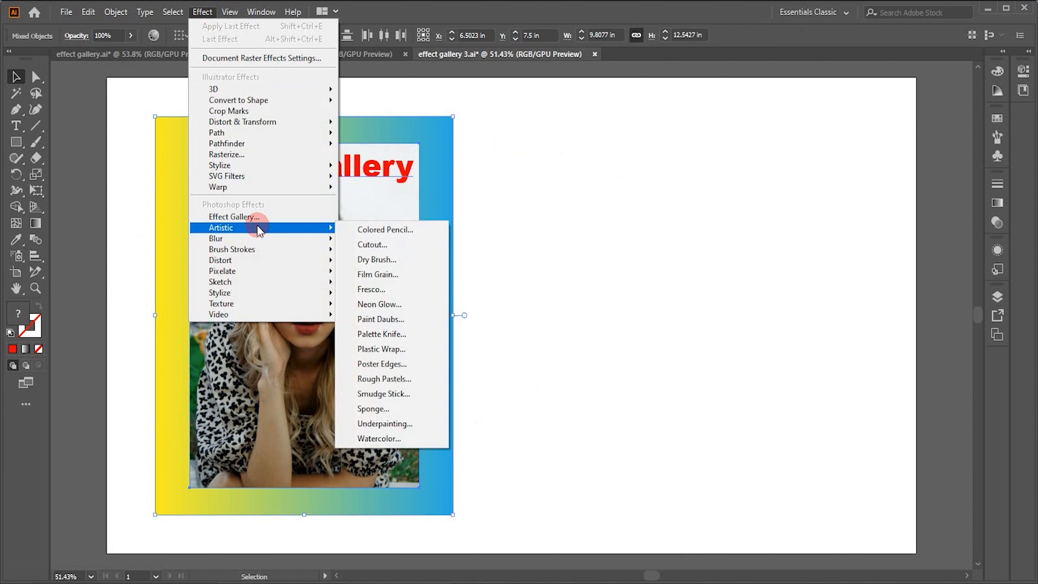
click(350, 227)
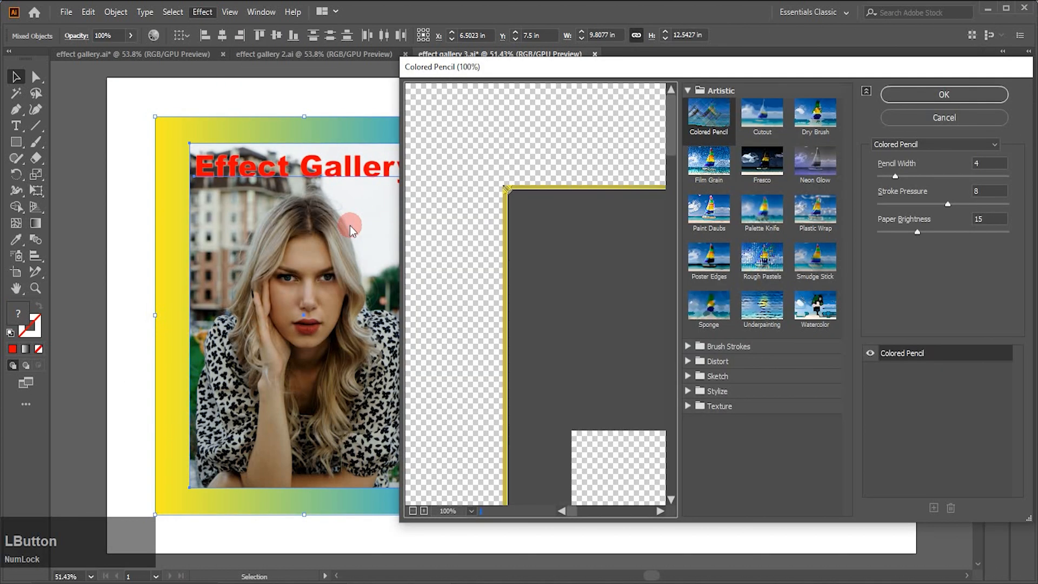
click(805, 169)
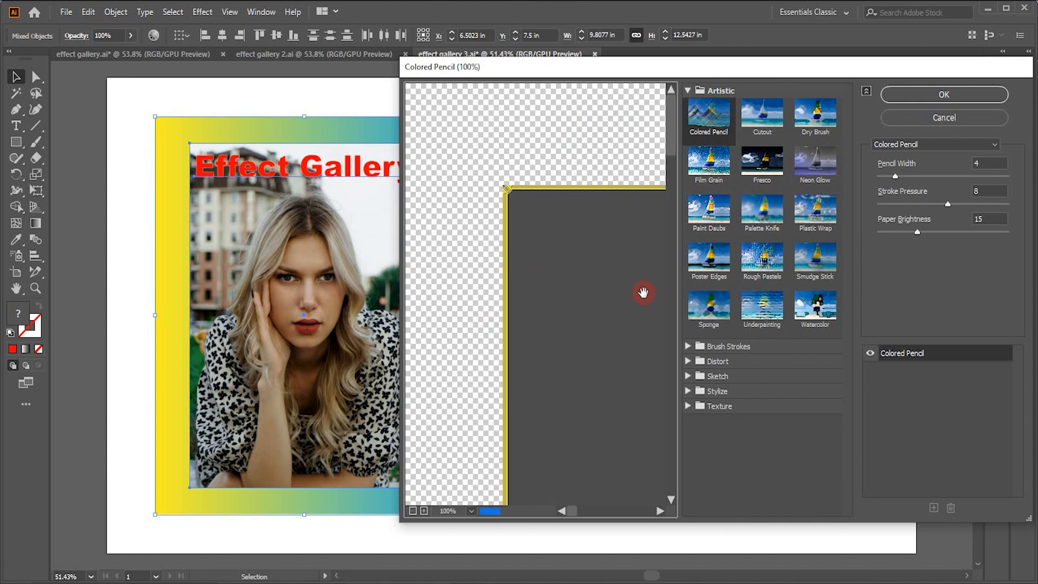
click(472, 512)
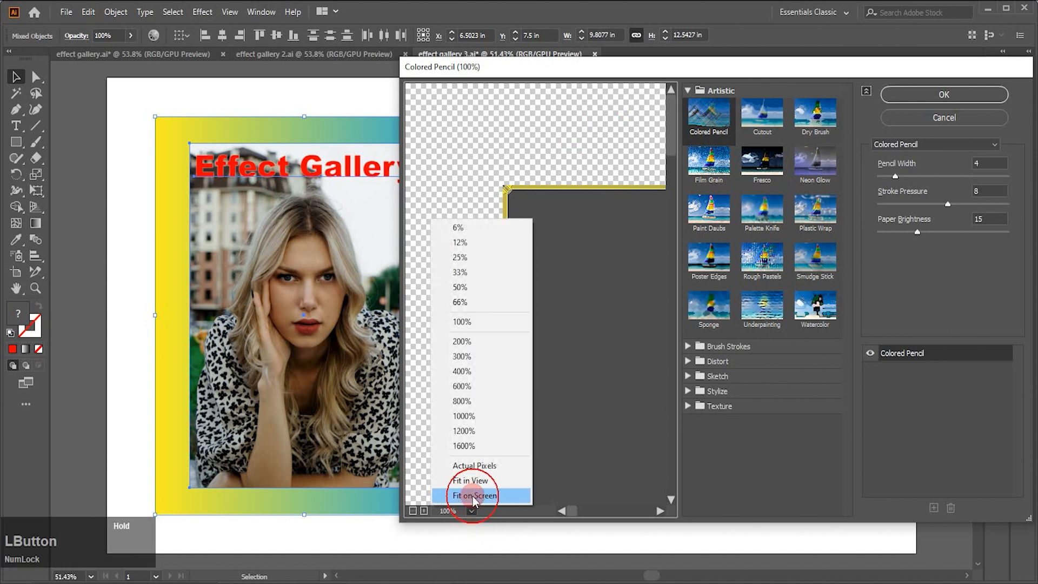
click(474, 496)
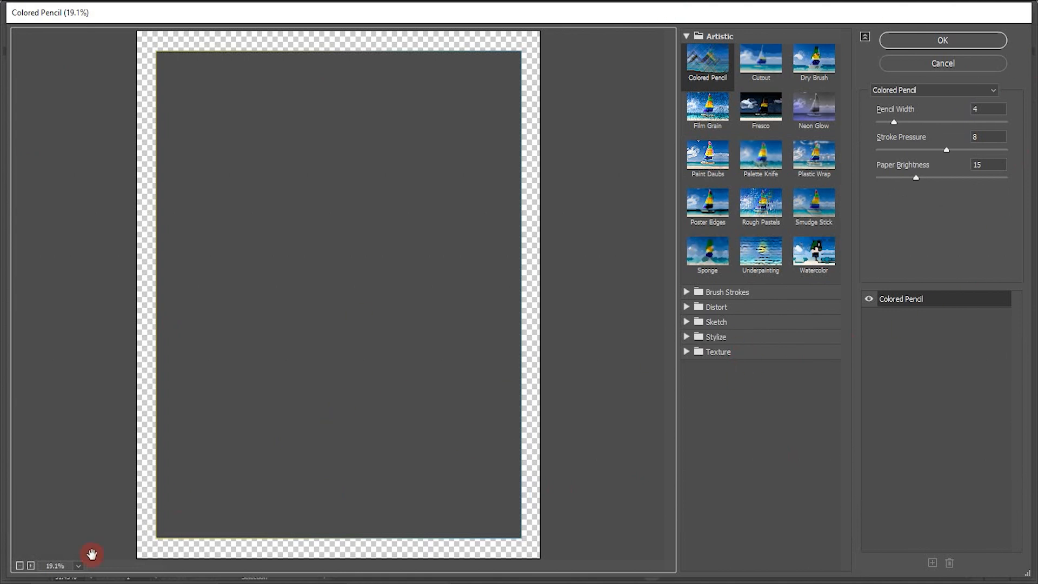
Step: Shrink the Colored Pencil dialog to uncover the artwork and set its preview to Fit in View
mouse_move(116, 571)
mouse_down()
mouse_move(215, 487)
mouse_move(230, 424)
mouse_up()
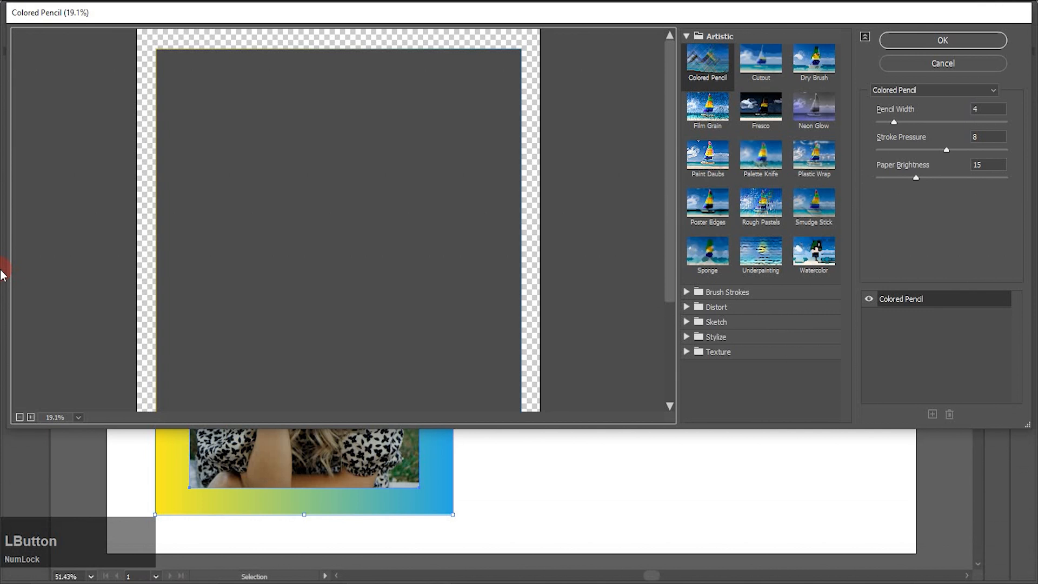
mouse_move(5, 268)
mouse_down()
mouse_move(423, 294)
mouse_move(403, 303)
mouse_up()
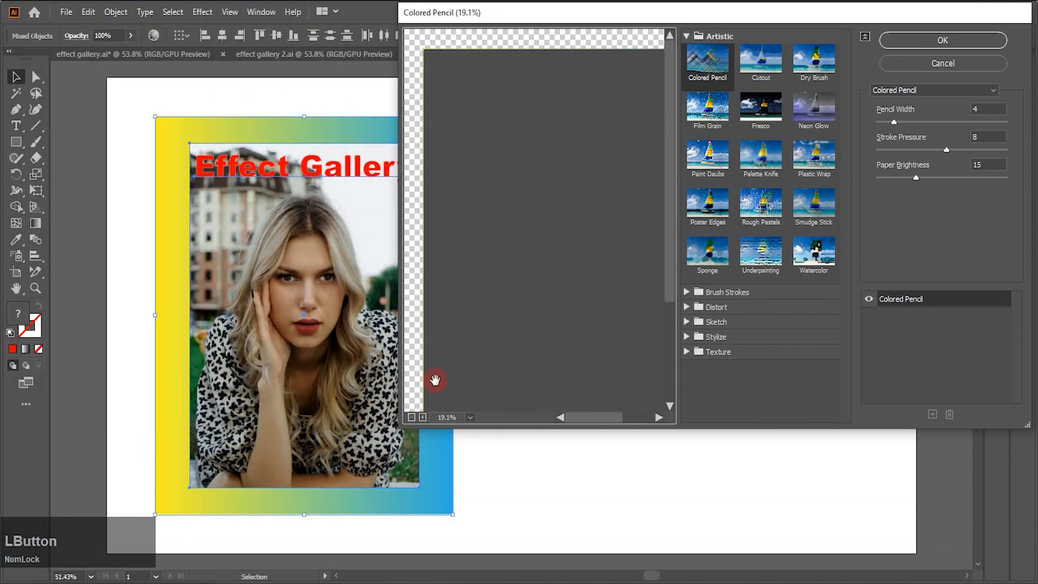
click(469, 418)
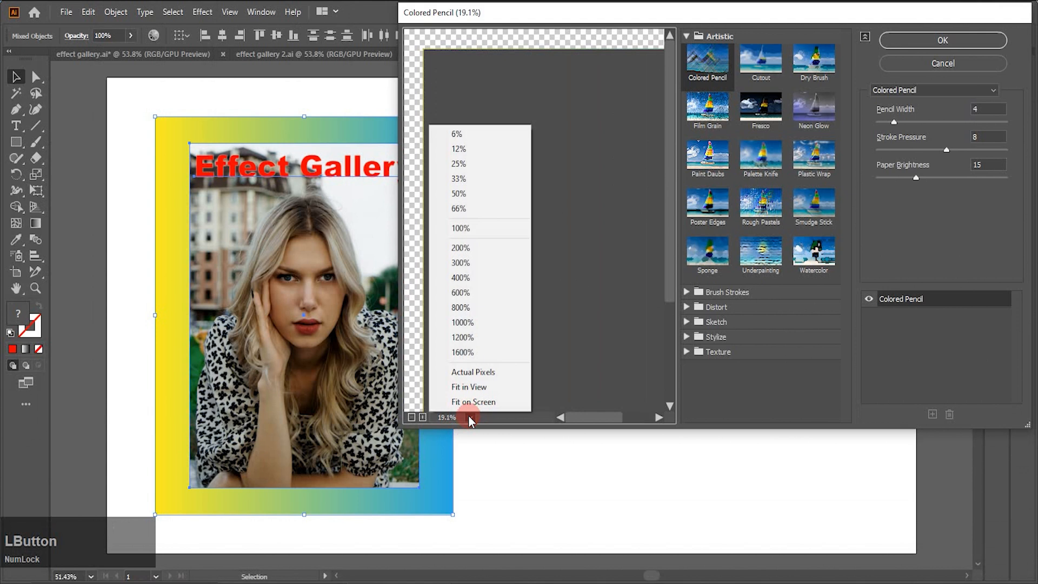
click(469, 387)
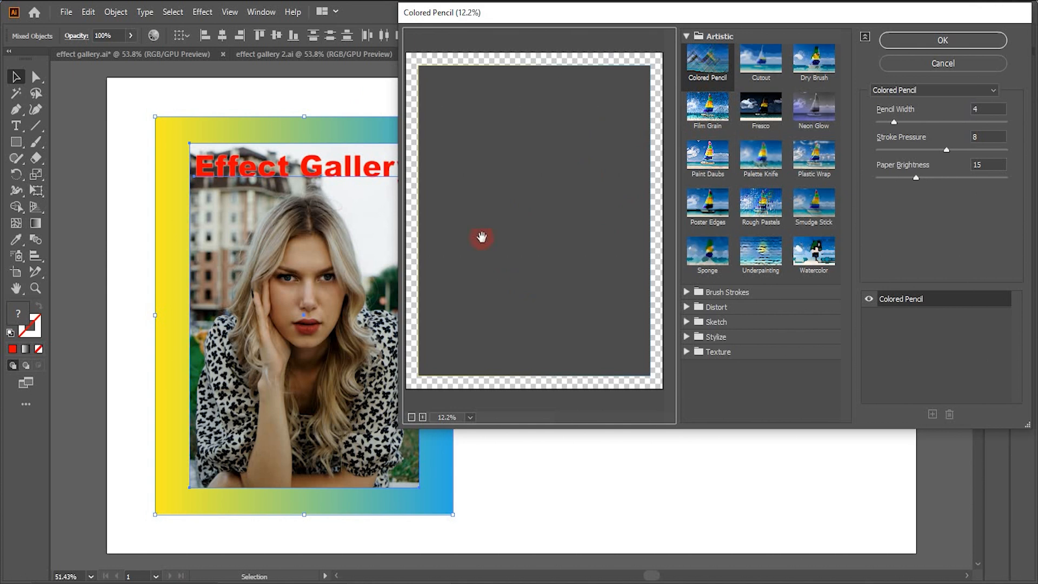
Step: Try the Watercolor effect on the ungrouped artwork and cancel the dialog
click(806, 263)
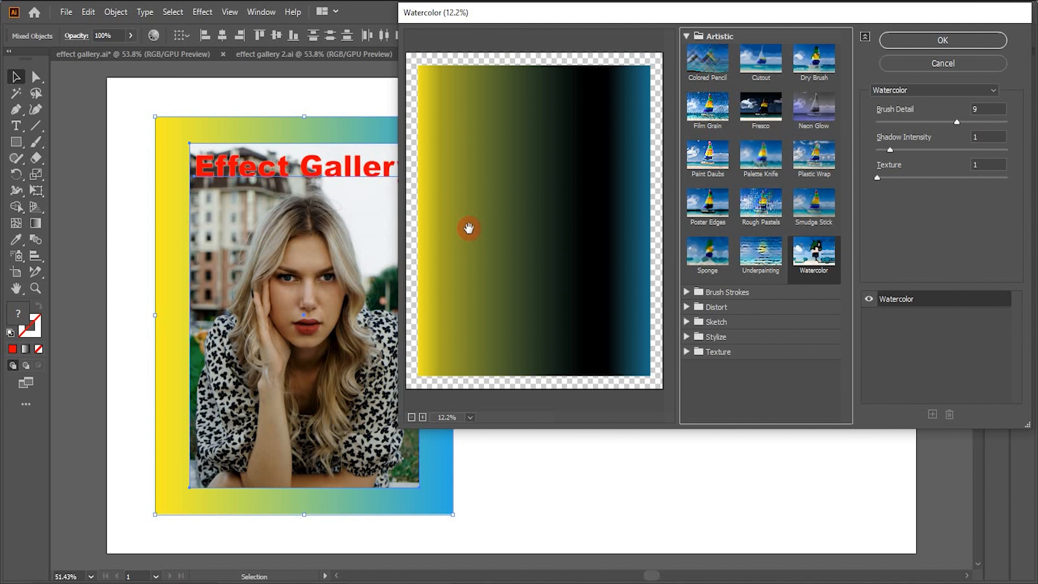
click(940, 63)
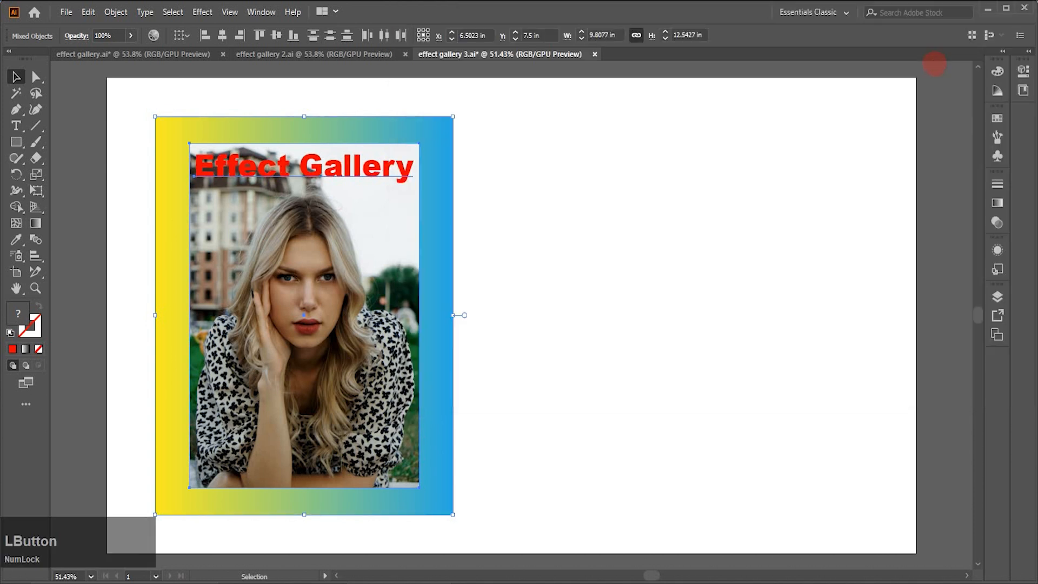
Step: Group the gradient rectangle, portrait photo and "Effect Gallery" title
click(512, 200)
drag(131, 92, 301, 224)
right_click(303, 236)
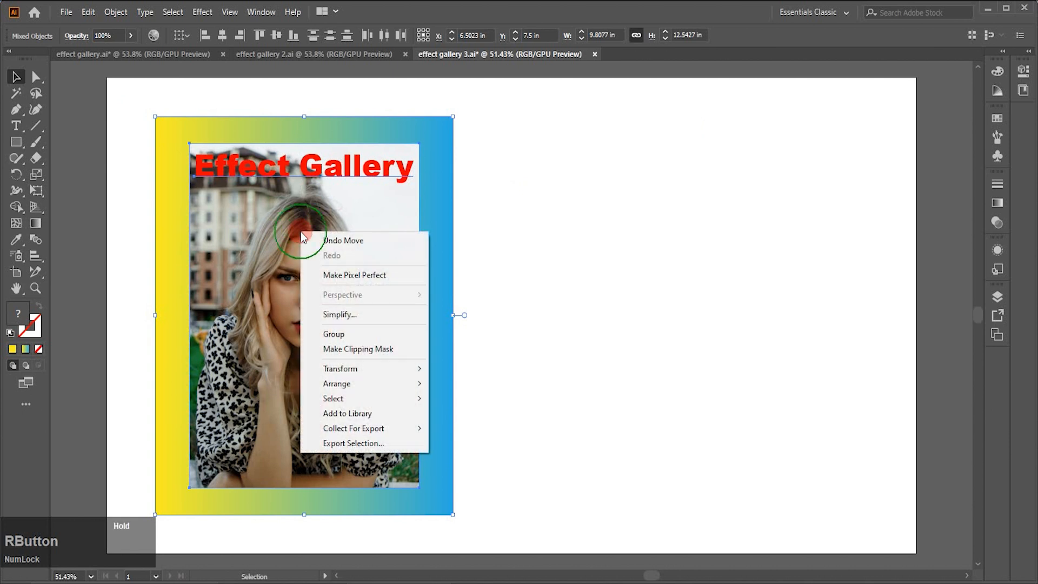
click(338, 334)
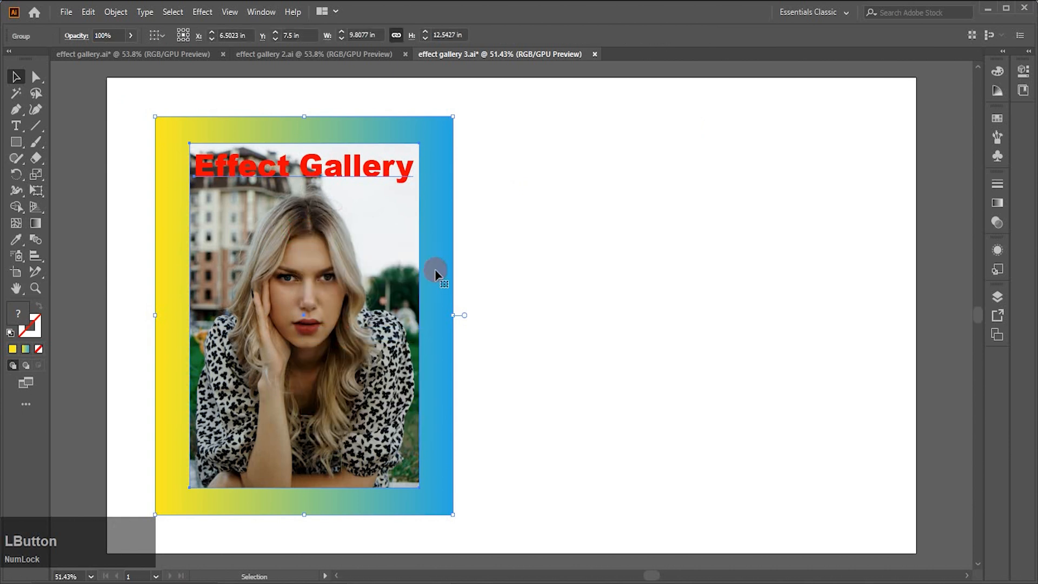
Step: Open the Effect Gallery for the grouped artwork and set its preview to Fit on Screen
click(203, 12)
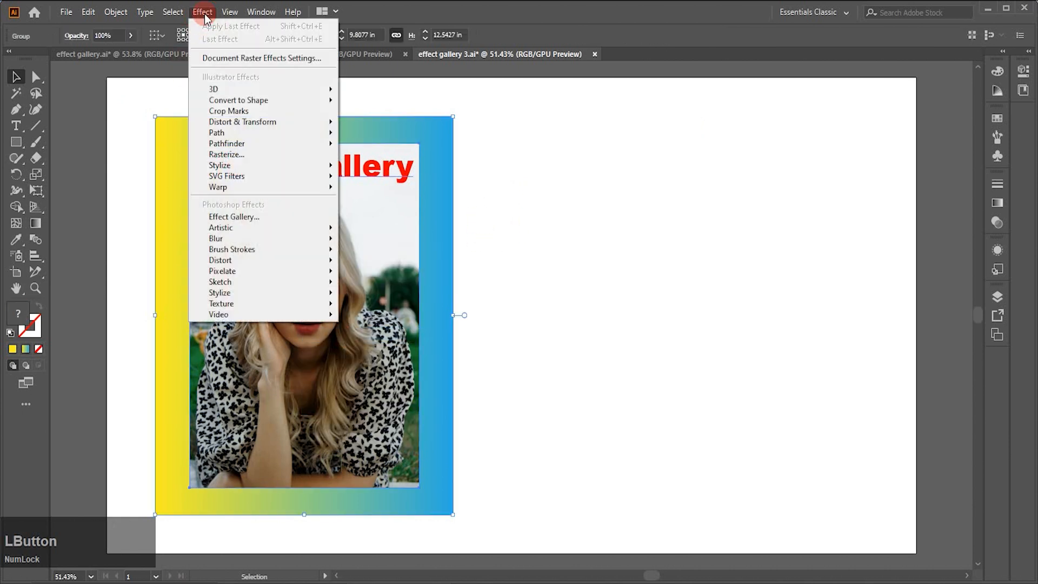
click(278, 215)
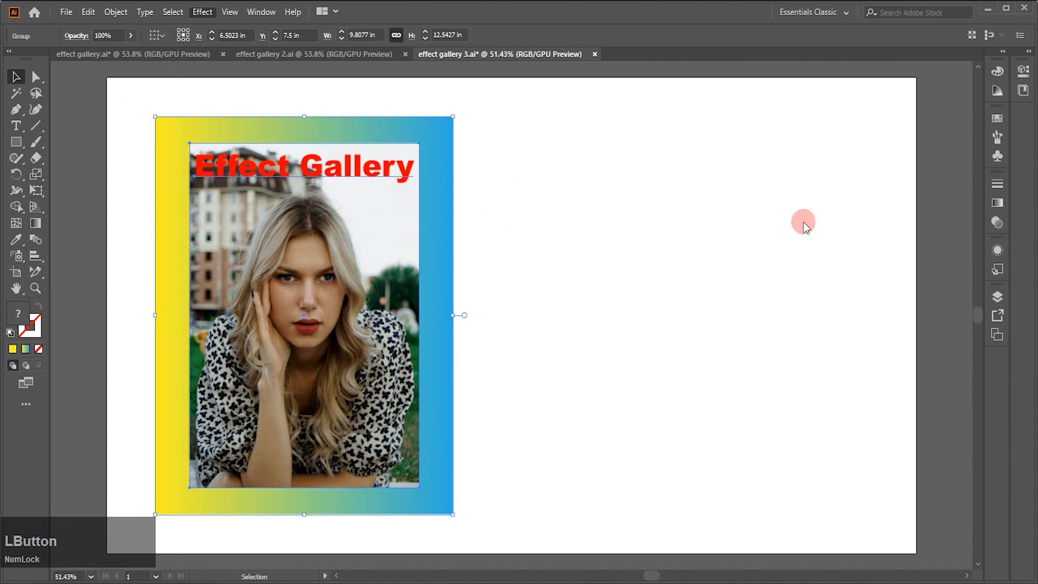
click(471, 417)
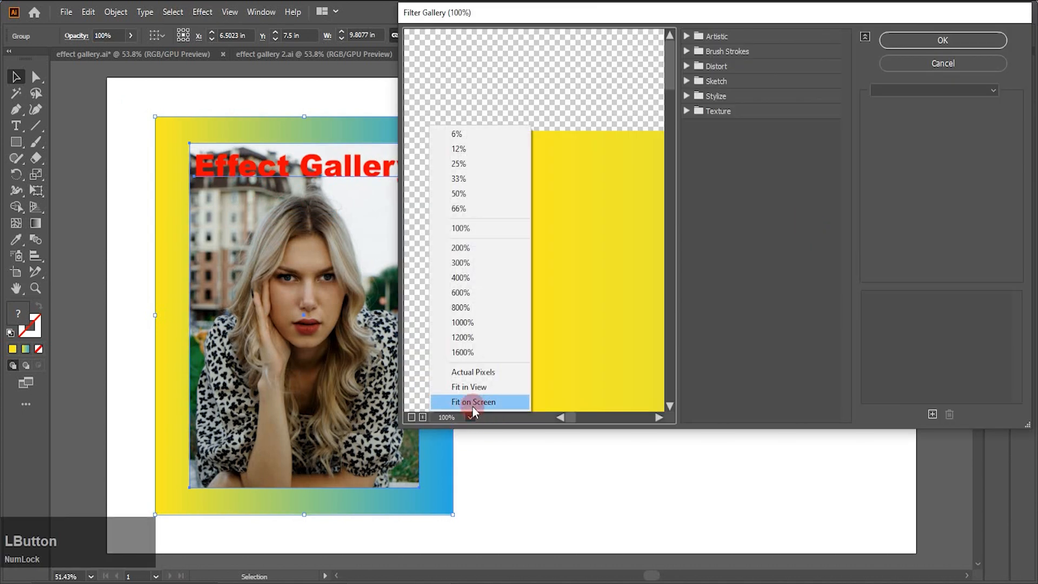
click(469, 387)
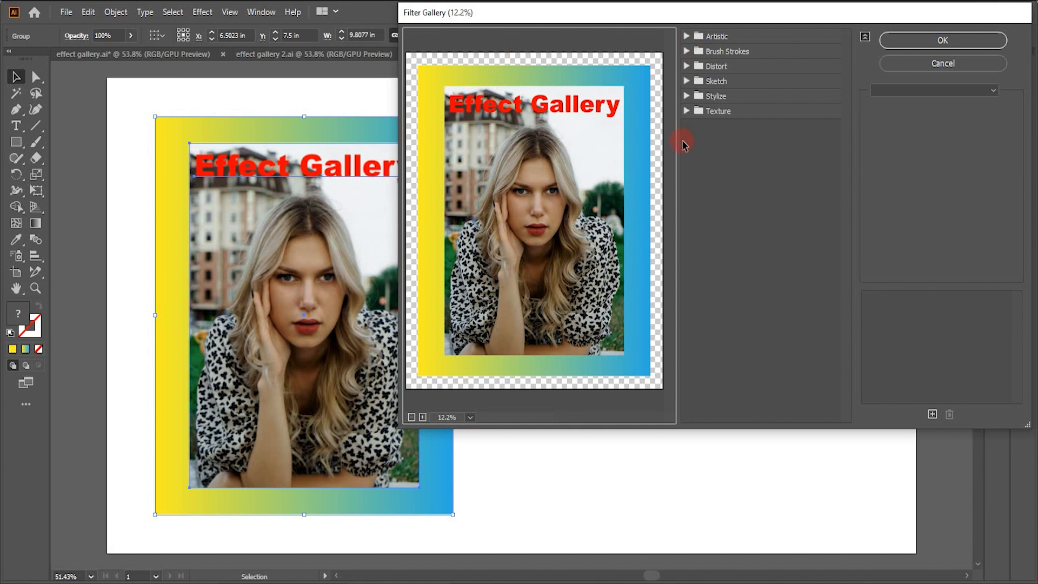
click(468, 418)
click(470, 402)
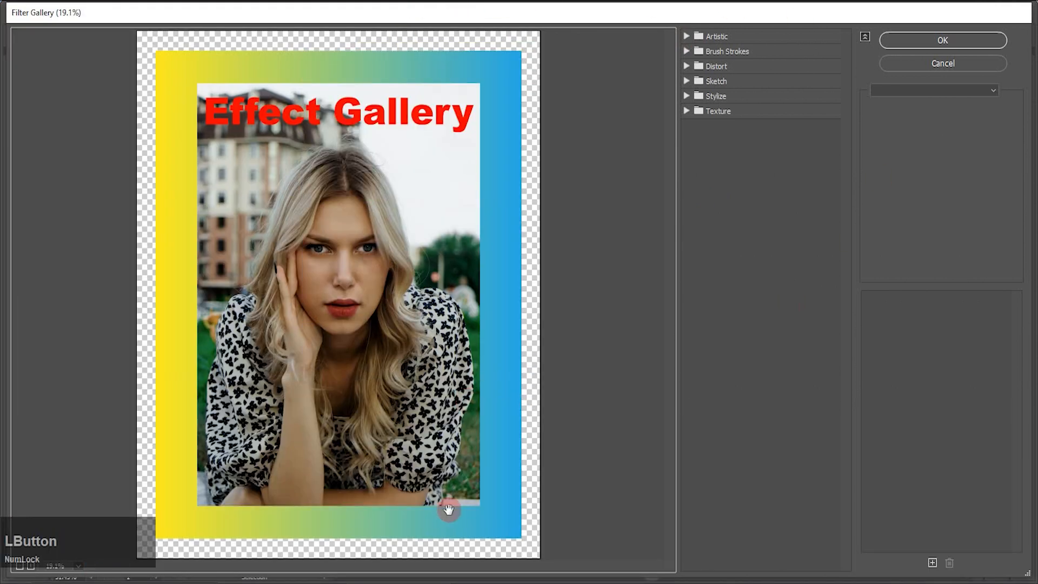
Step: Try the Neon Glow and Sponge effects from the Artistic category on the group
click(685, 36)
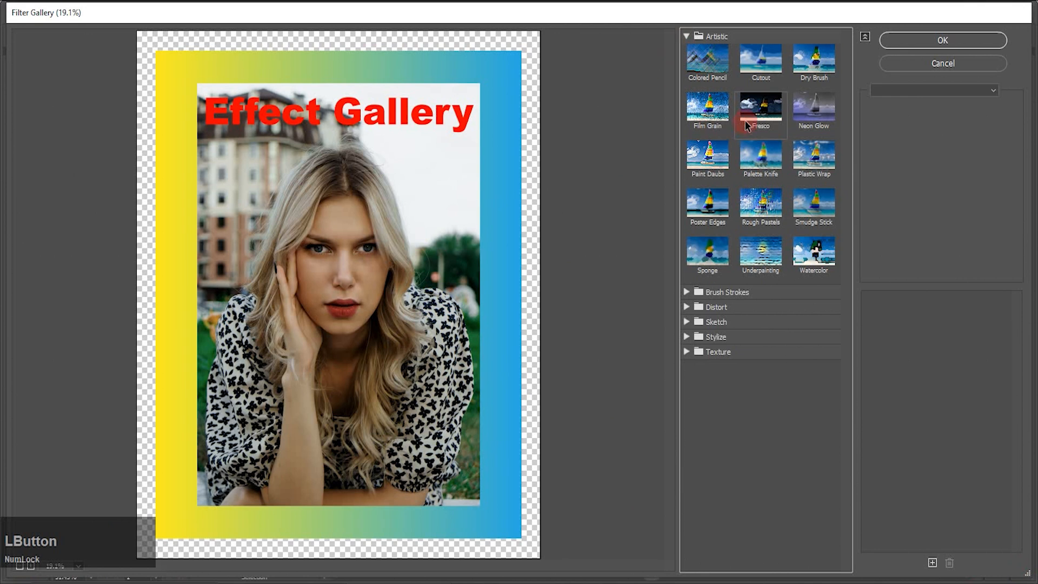
click(810, 108)
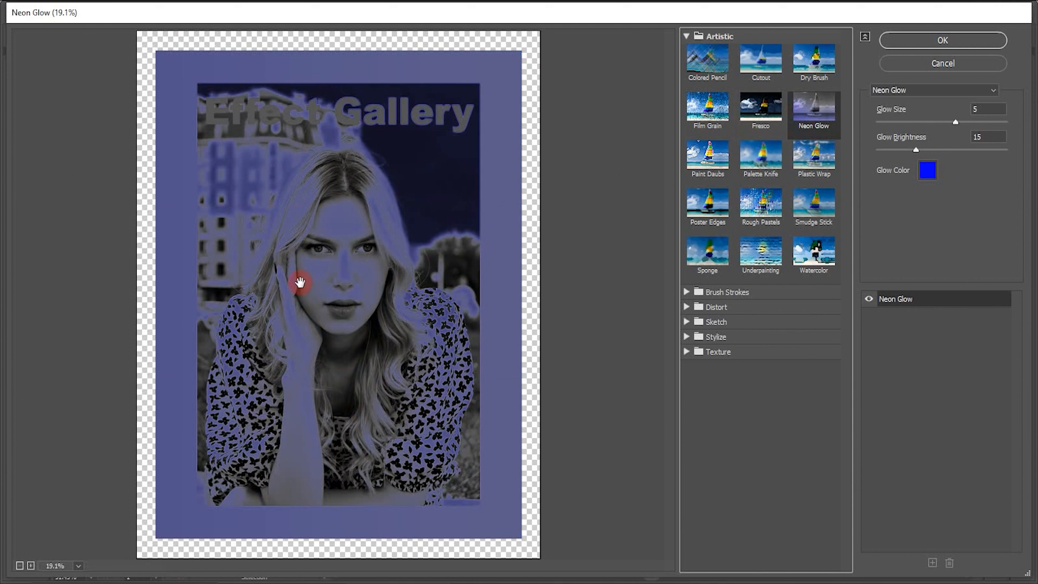
click(716, 261)
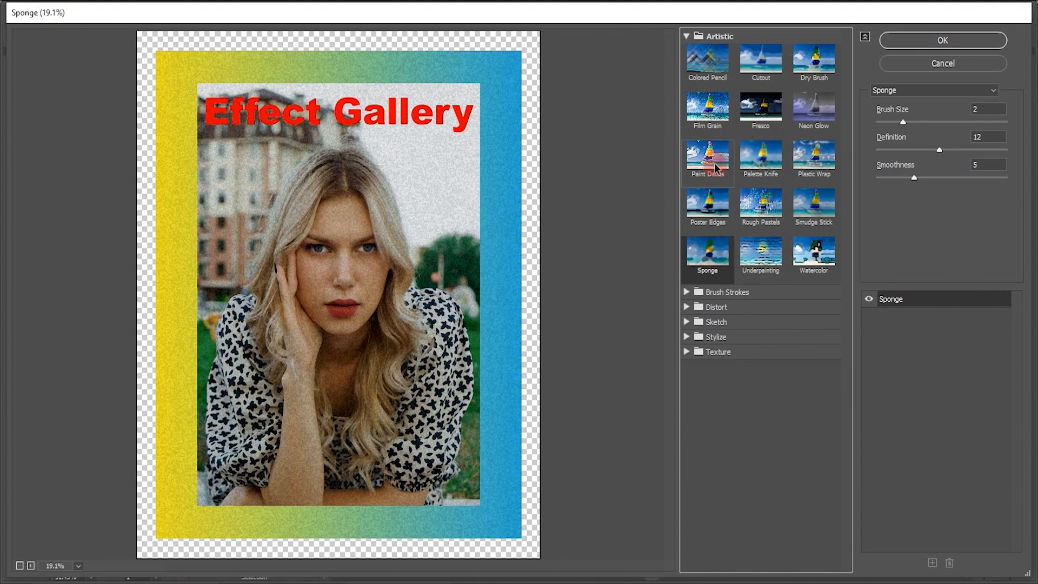
click(817, 261)
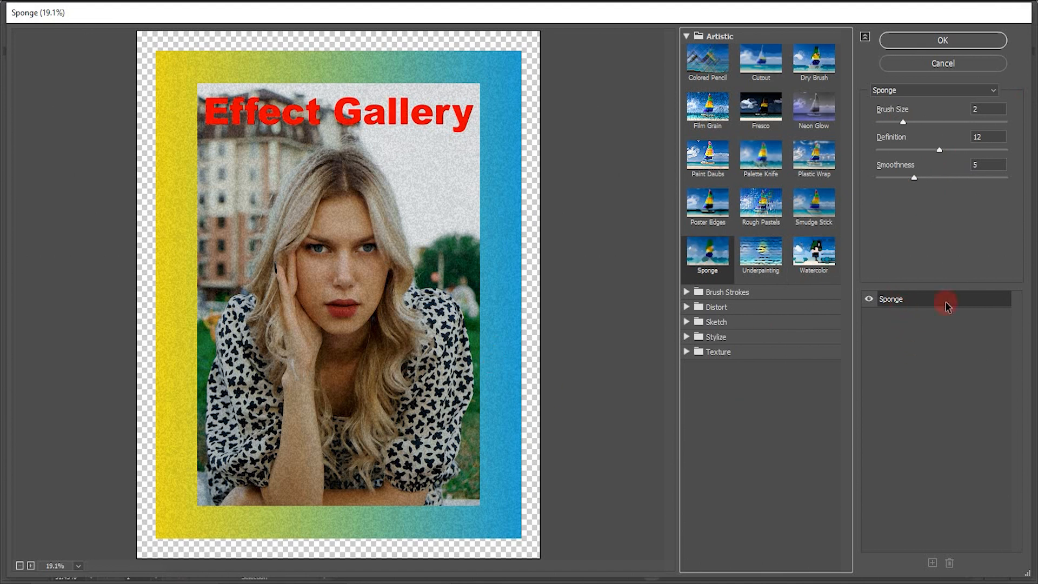
Step: Toggle the Sponge effect's visibility off and on to compare, and set its Brush Size to 5
click(868, 301)
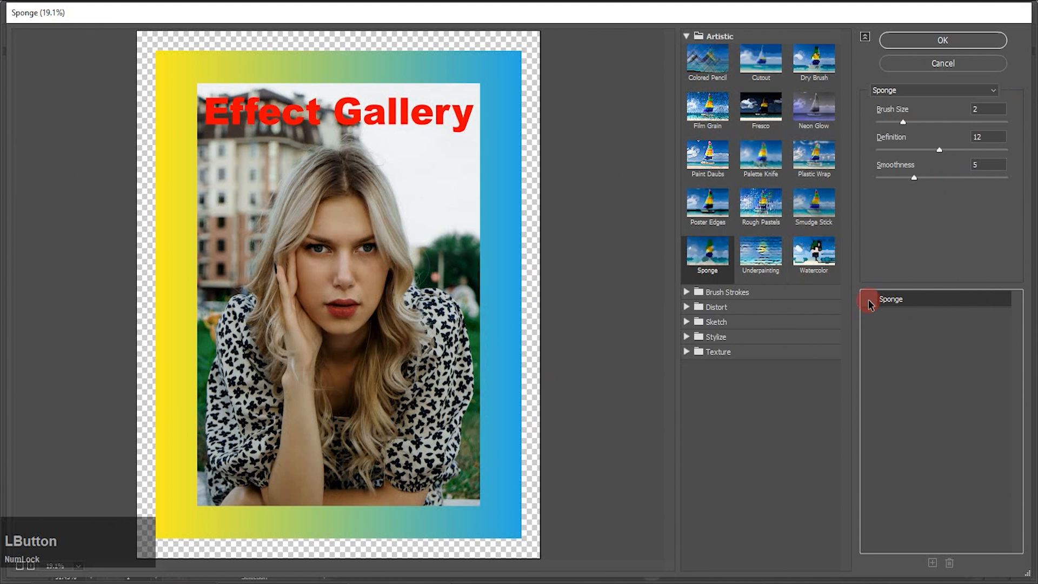
click(869, 300)
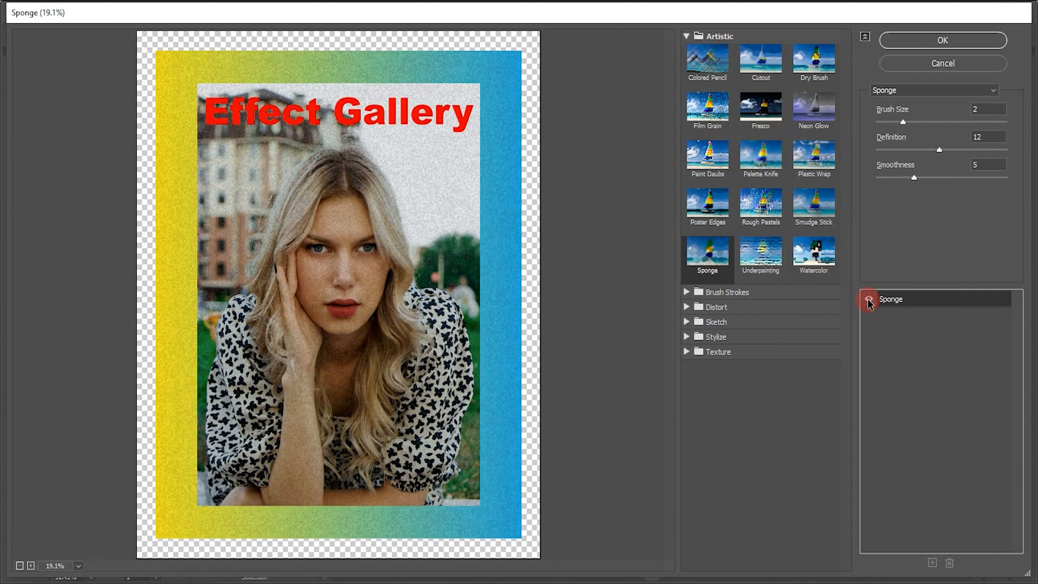
click(936, 123)
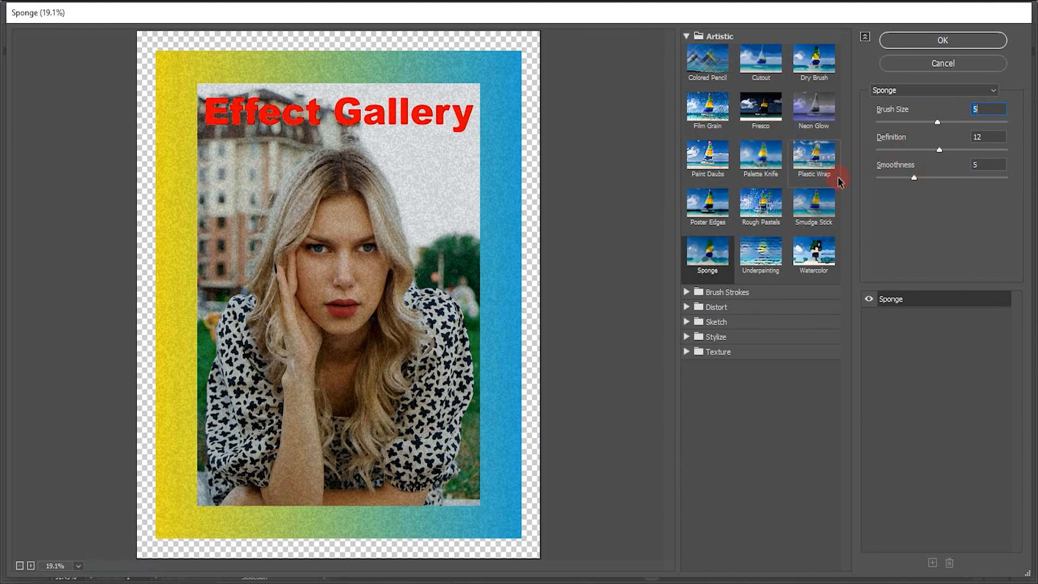
Step: Try the Ocean Ripple effect from the Distort category with a Ripple Size of 12
click(687, 307)
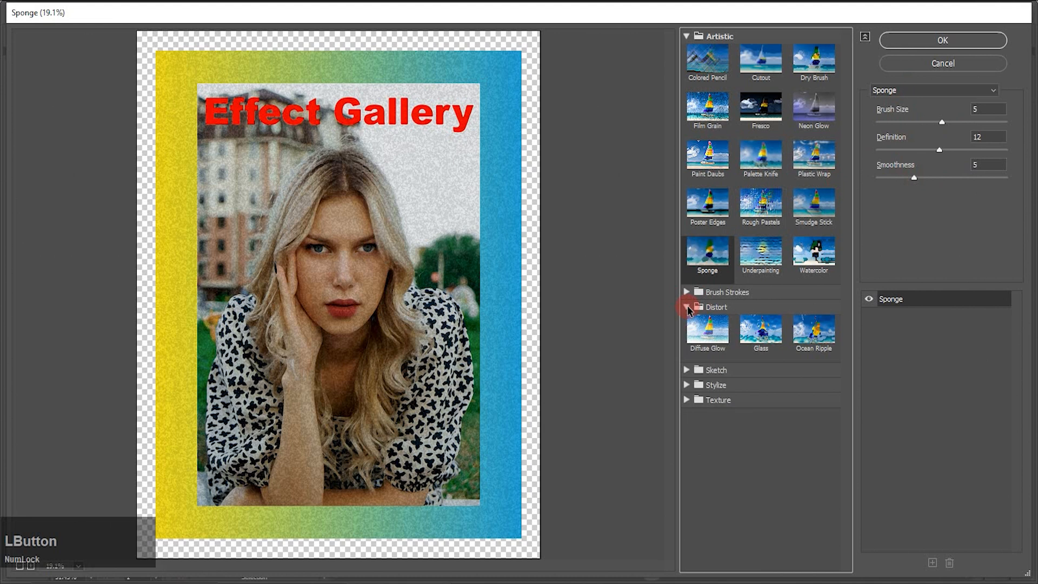
click(814, 328)
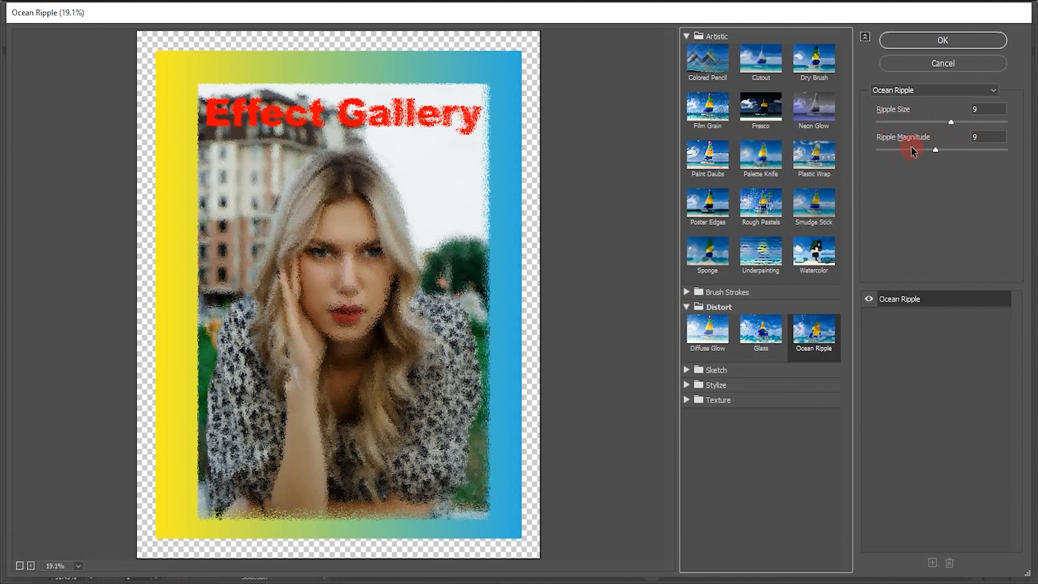
click(974, 123)
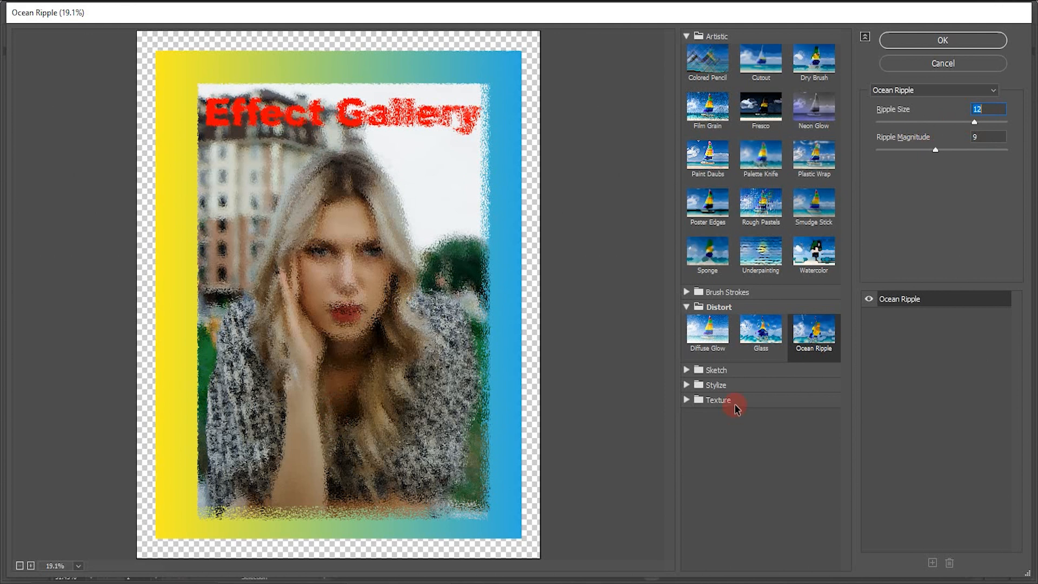
Step: Apply the Stained Glass texture to the group with Cell Size 27 and Border Thickness 10
click(686, 400)
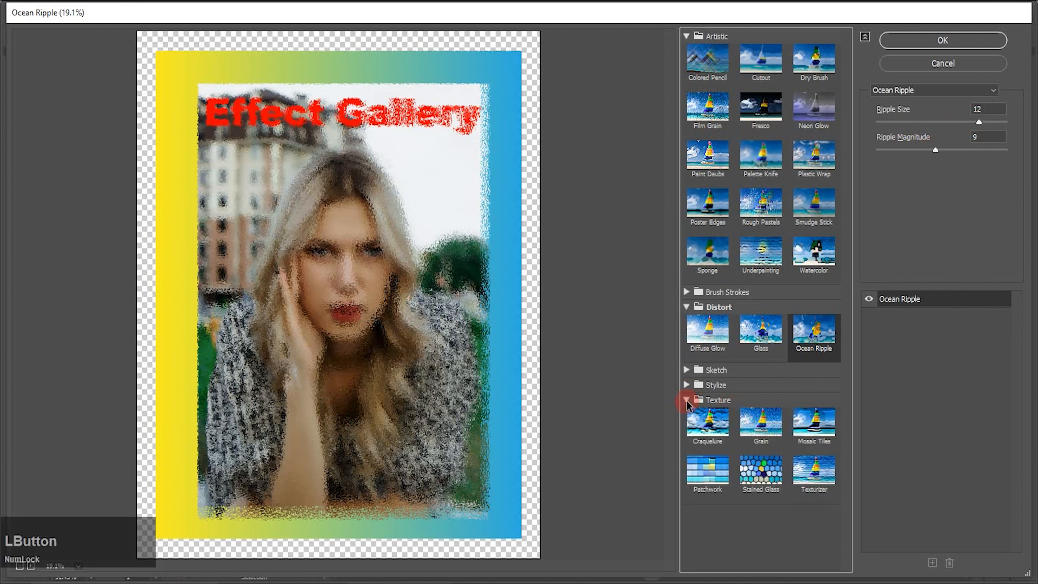
click(759, 477)
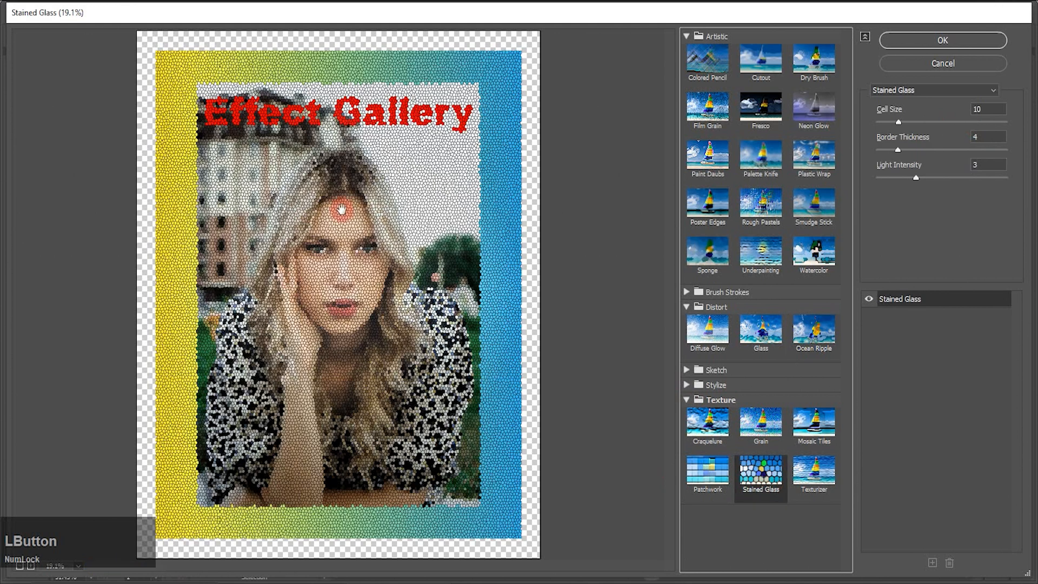
click(945, 122)
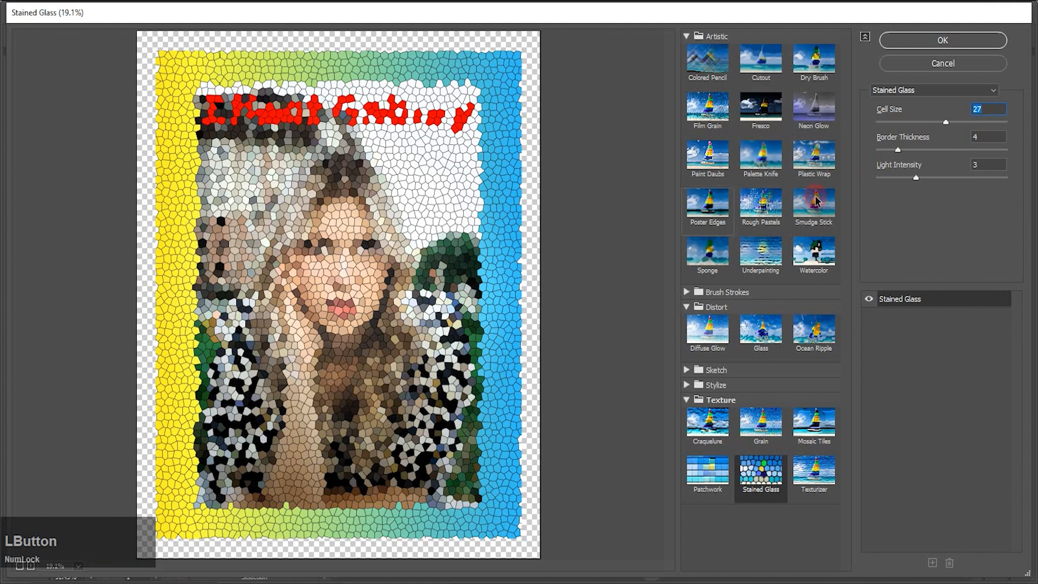
click(934, 150)
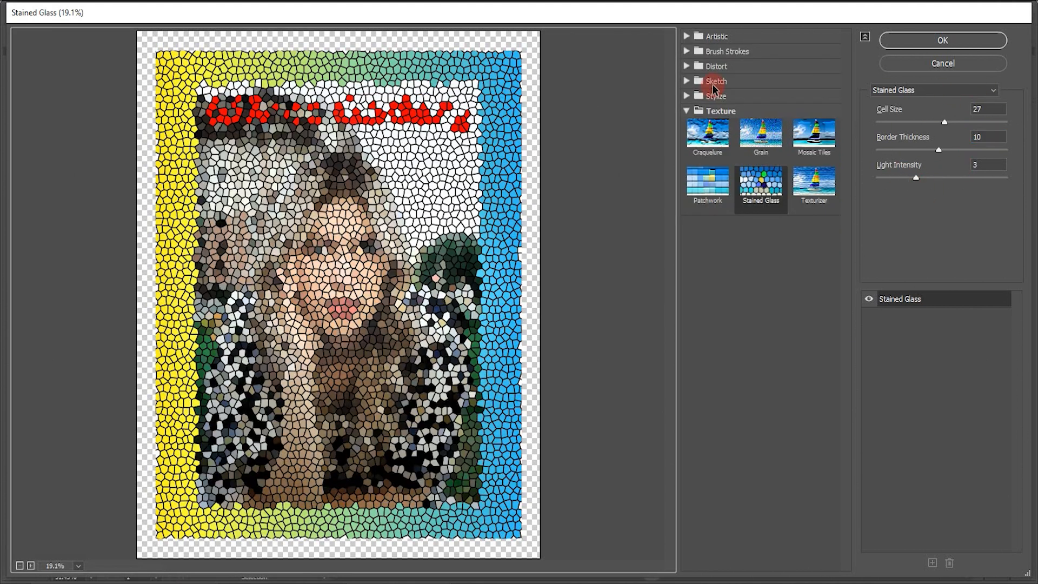
click(714, 85)
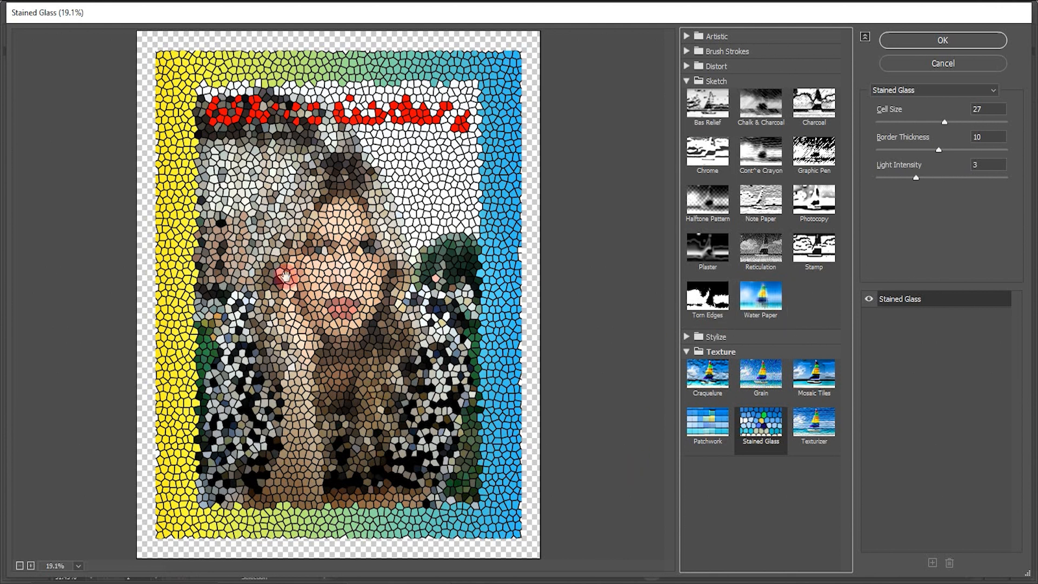
click(952, 39)
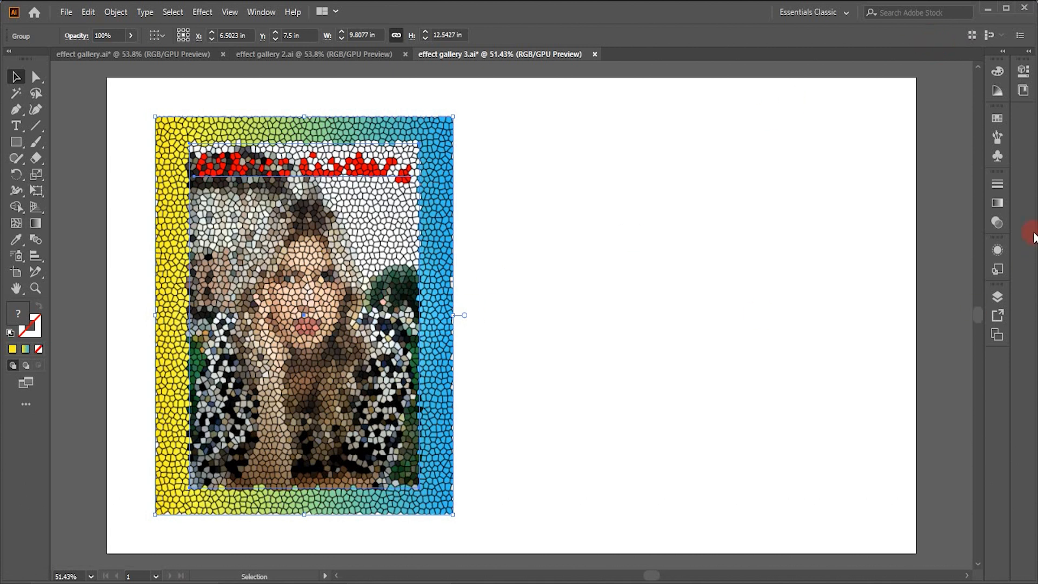
Step: Reopen the group's applied Stained Glass effect for editing and set the preview to Fit on Screen
click(998, 249)
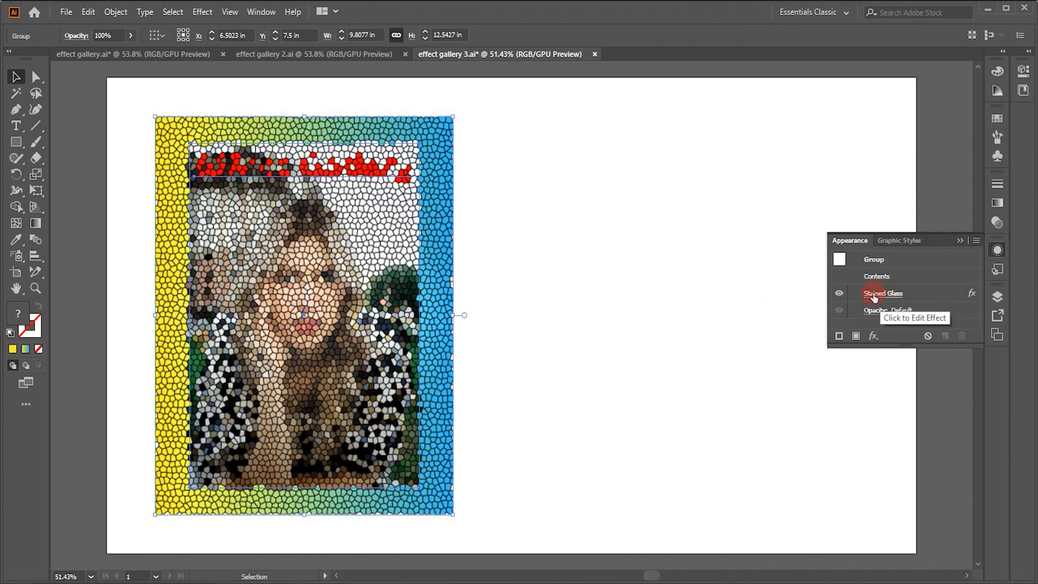
click(873, 295)
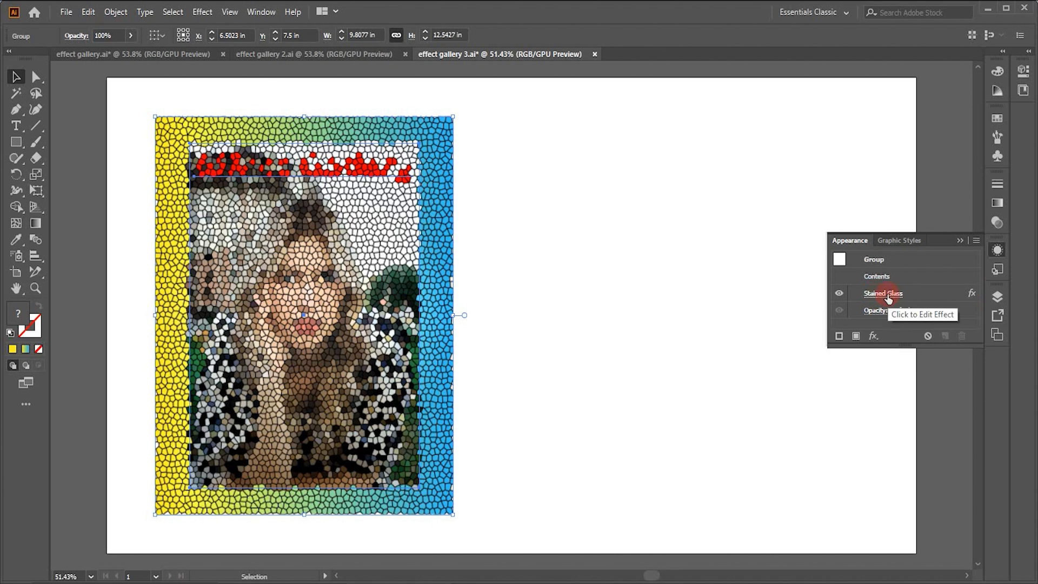
click(886, 295)
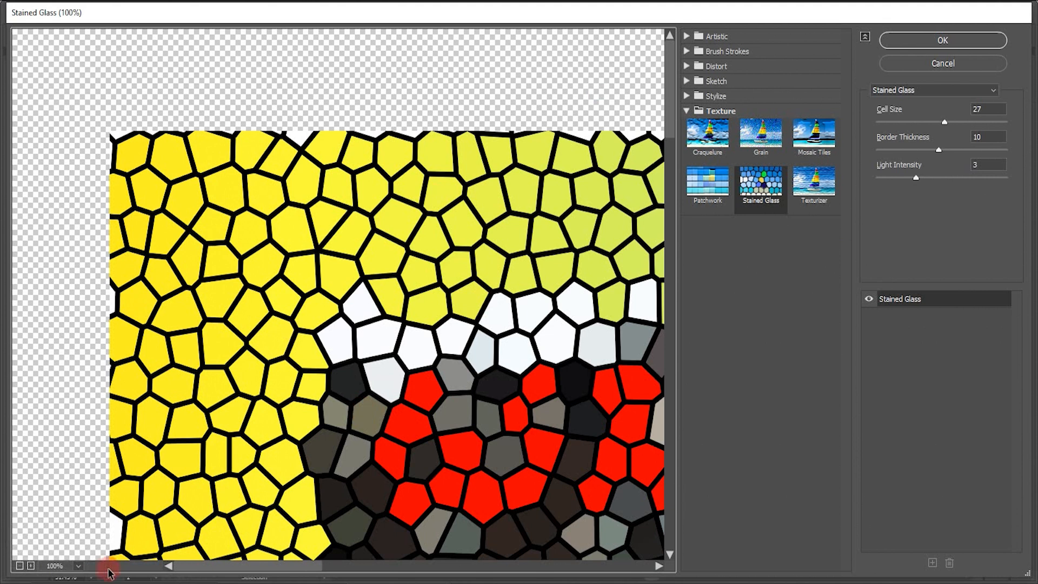
click(76, 565)
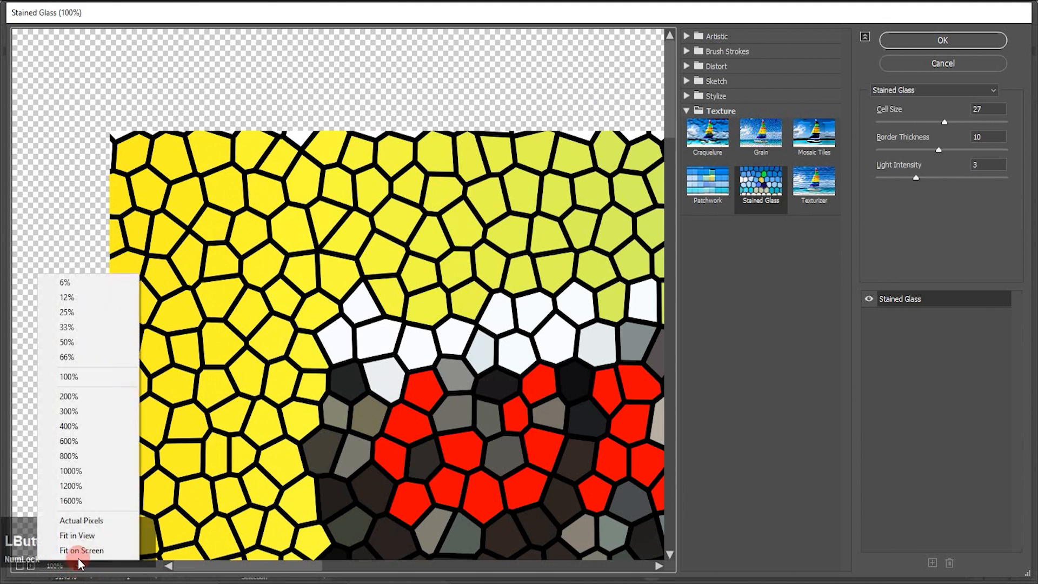
click(80, 549)
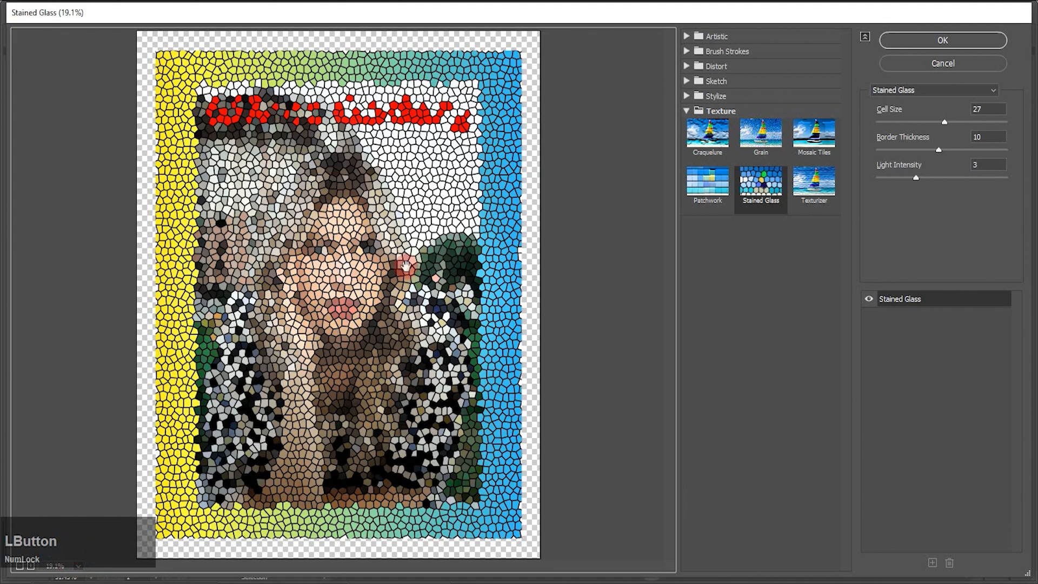
Step: Replace Stained Glass with the Mosaic Tiles texture, using Tile Size 84 and Grout Width 4, and apply it
click(832, 138)
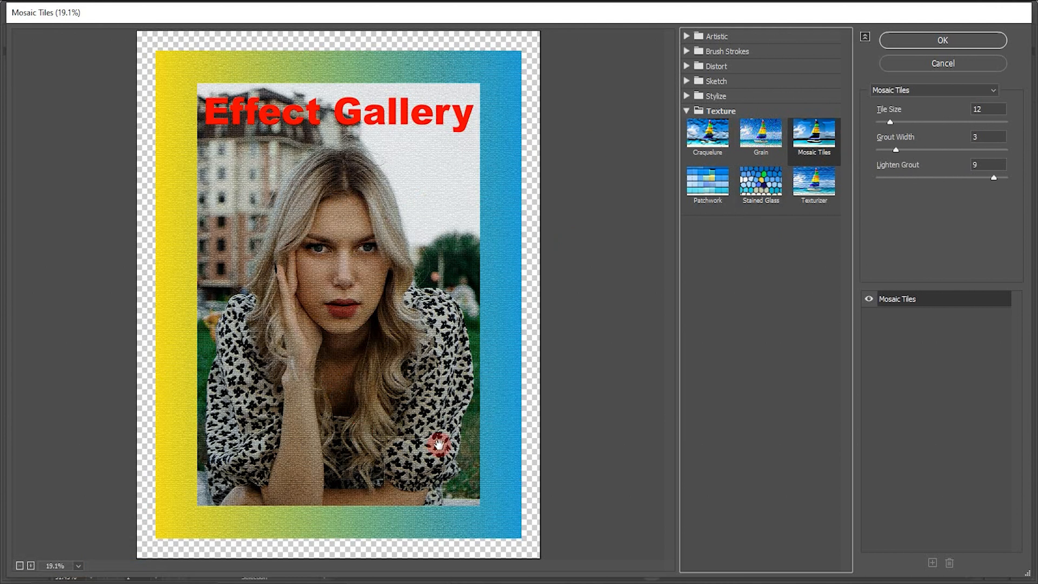
click(930, 121)
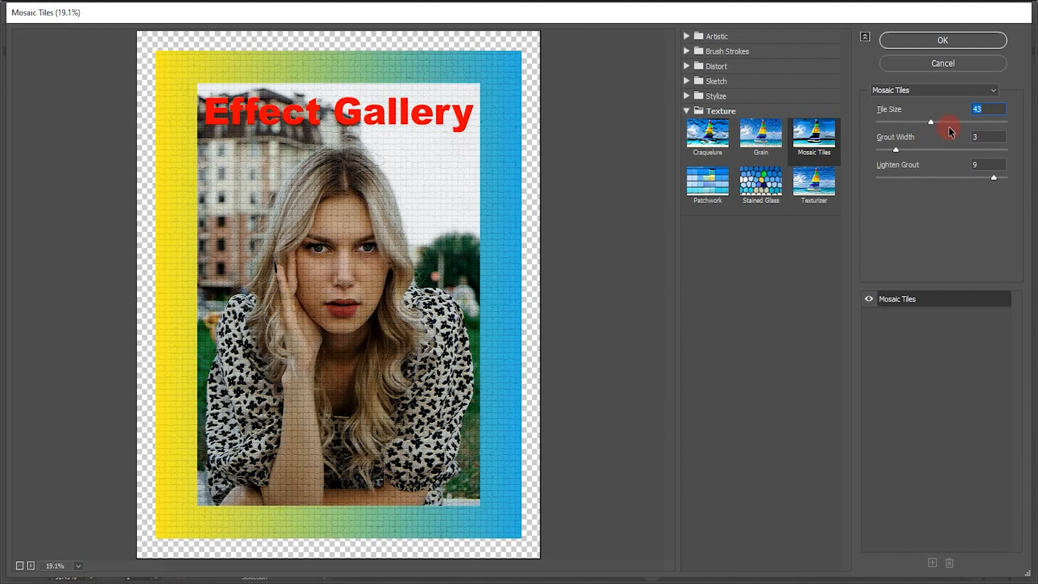
drag(958, 121, 985, 122)
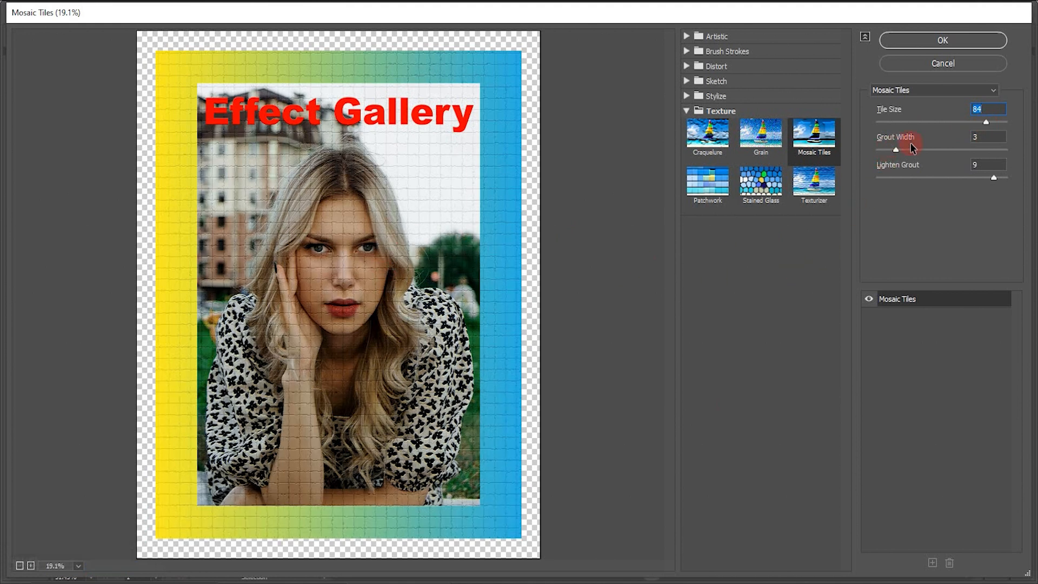
drag(924, 153, 923, 149)
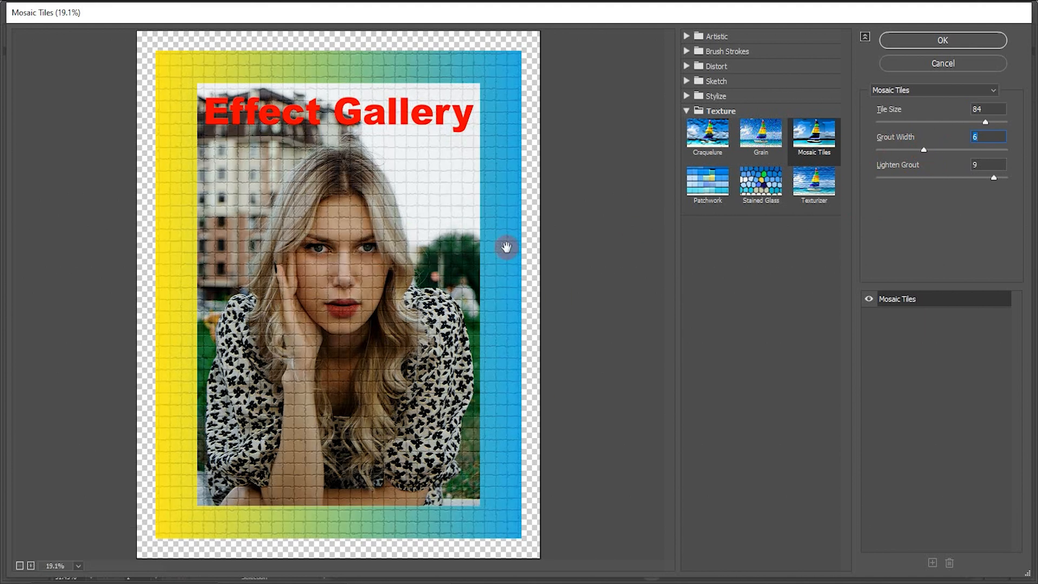
key(Down)
key(Down)
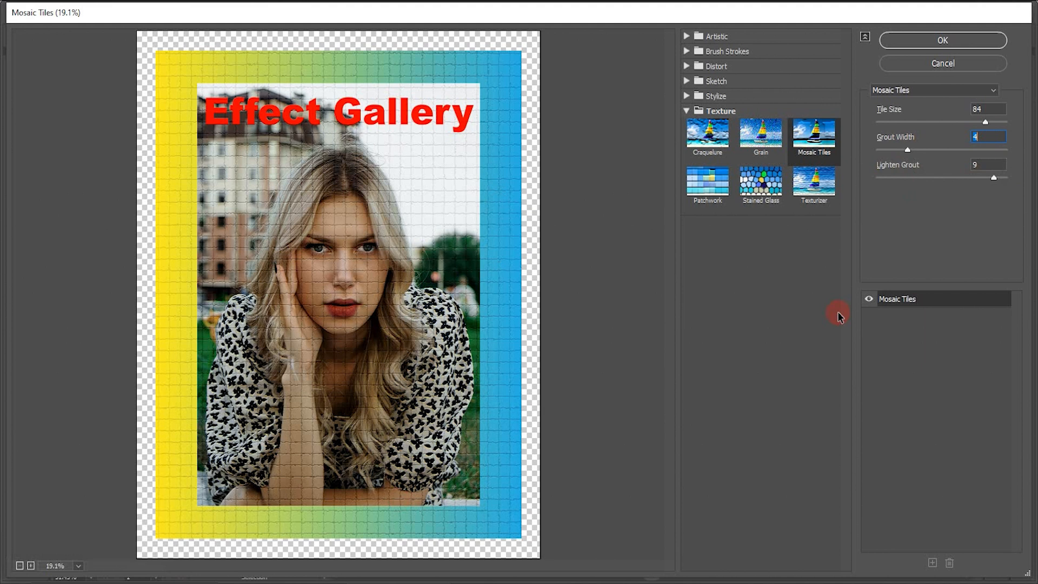
click(942, 40)
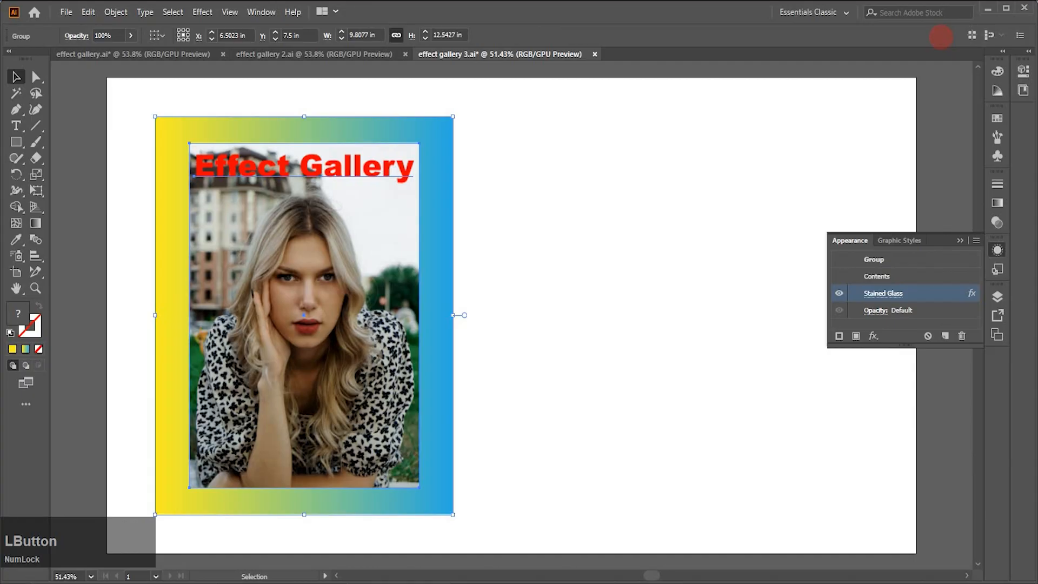